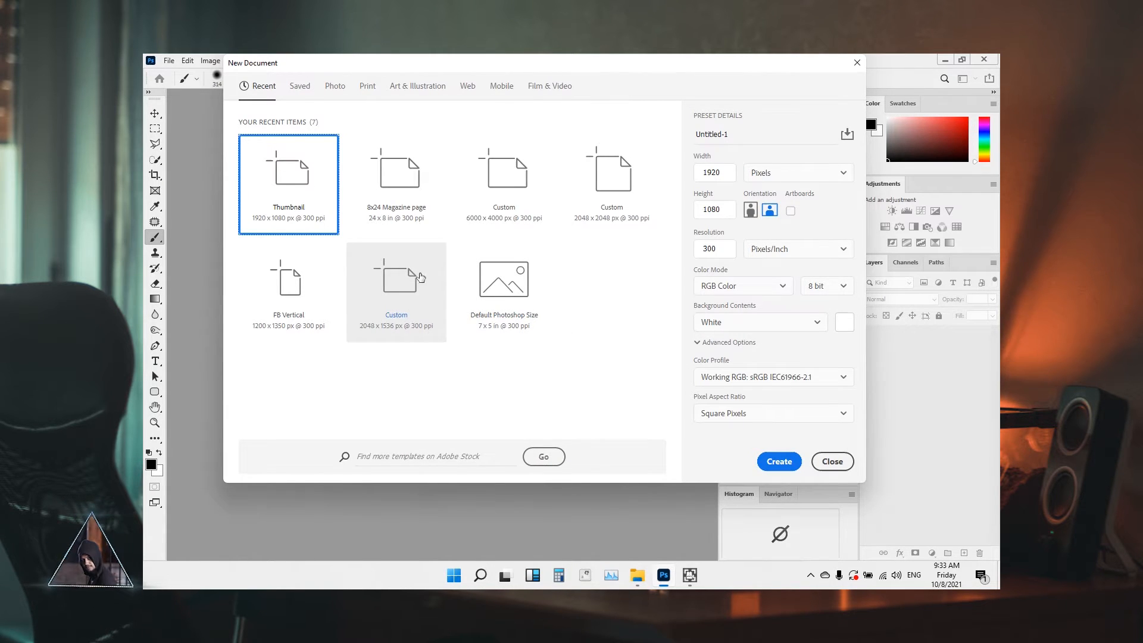
pyautogui.click(485, 213)
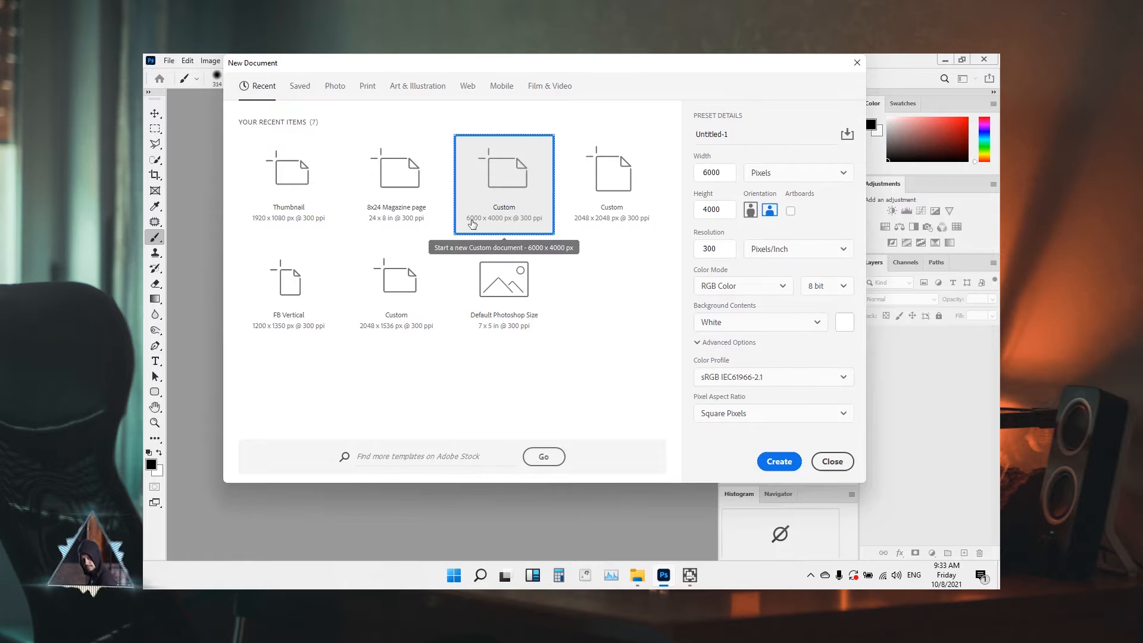
pyautogui.click(777, 462)
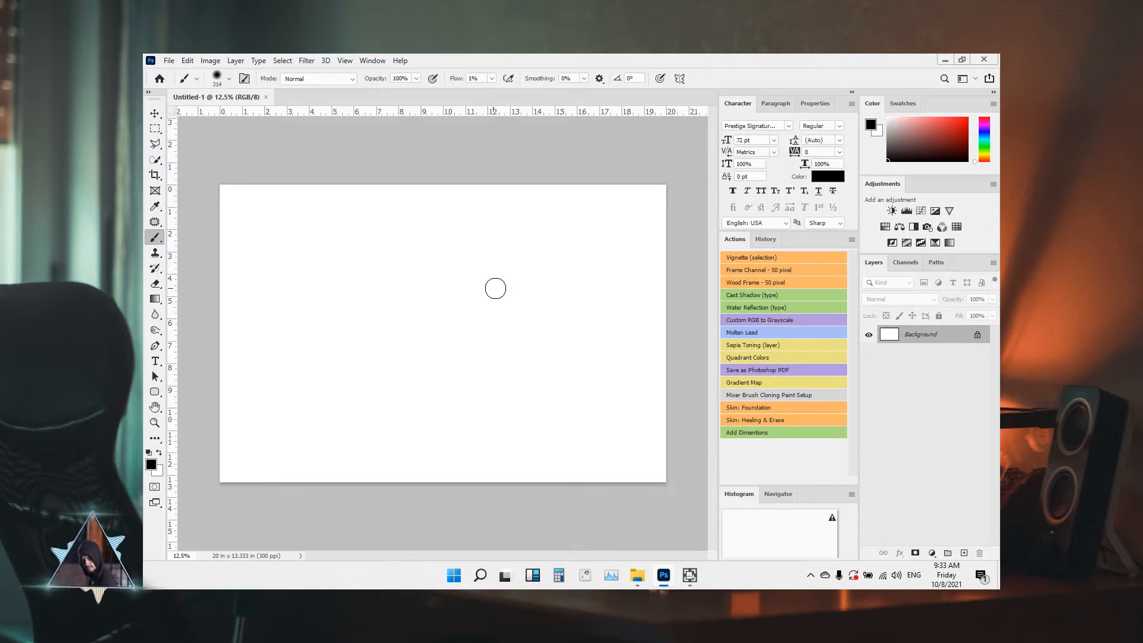
pyautogui.press('t')
pyautogui.click(391, 332)
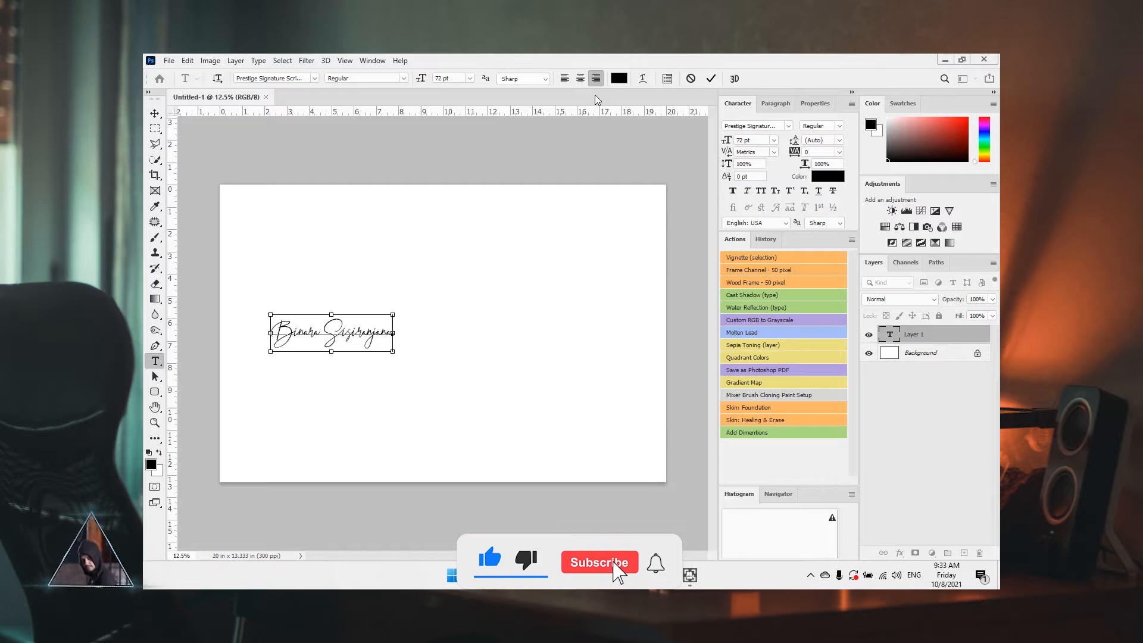
# Centre-align the name, move it to the canvas middle and enlarge it to about 250%
pyautogui.hotkey('ctrl', 'a')
pyautogui.click(580, 78)
pyautogui.click(711, 78)
pyautogui.press('v')
pyautogui.moveTo(394, 332)
pyautogui.mouseDown()
pyautogui.moveTo(450, 326)
pyautogui.moveTo(613, 380)
pyautogui.moveTo(598, 399)
pyautogui.mouseUp()
pyautogui.hotkey('ctrl', 't')
pyautogui.moveTo(548, 350); pyautogui.dragTo(547, 351)
pyautogui.click(732, 78)
# Set the text in the Beon font and shrink it to about 66%
pyautogui.click(788, 125)
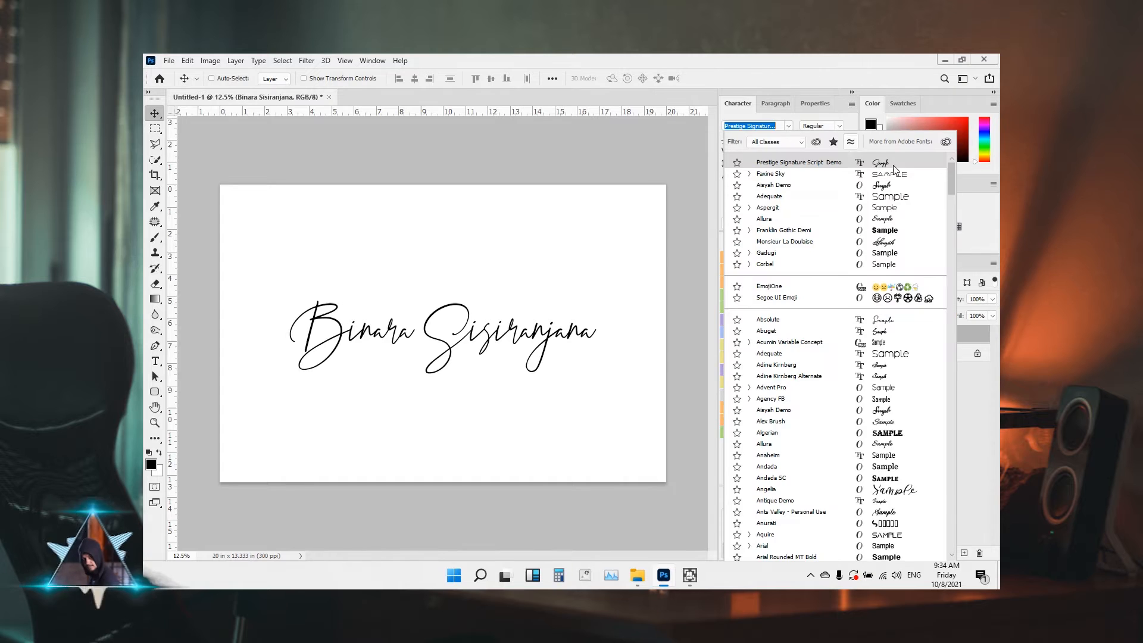
pyautogui.moveTo(952, 191); pyautogui.dragTo(949, 219)
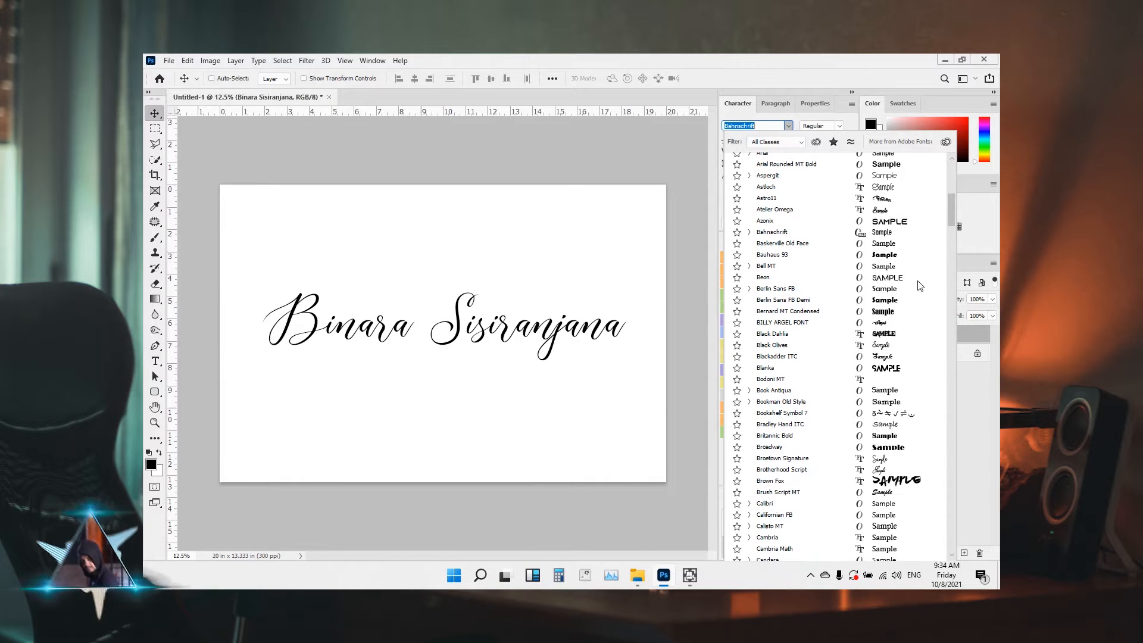
pyautogui.click(910, 286)
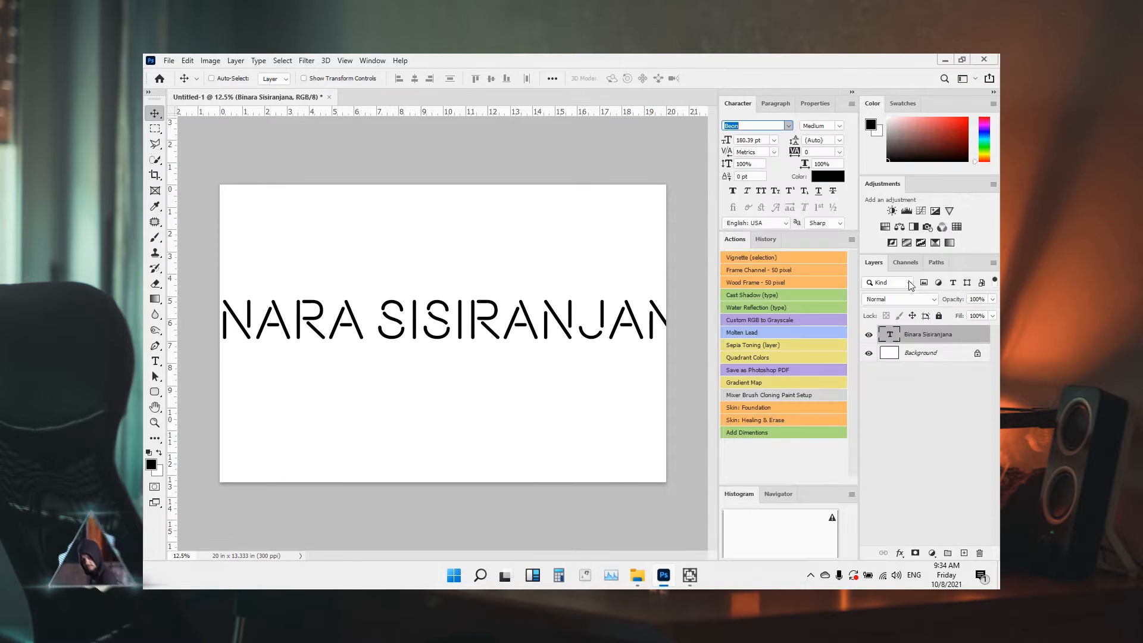
pyautogui.hotkey('ctrl', 't')
pyautogui.hotkey('ctrl', '0')
pyautogui.moveTo(212, 298); pyautogui.dragTo(290, 309)
pyautogui.click(732, 78)
pyautogui.hotkey('ctrl', '0')
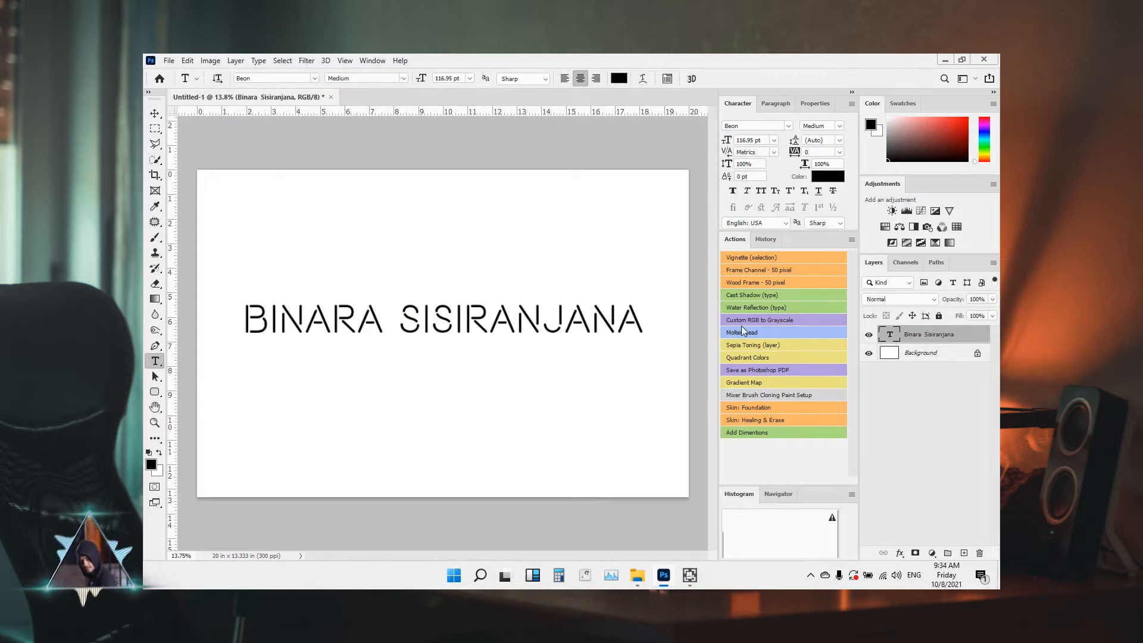
pyautogui.click(922, 355)
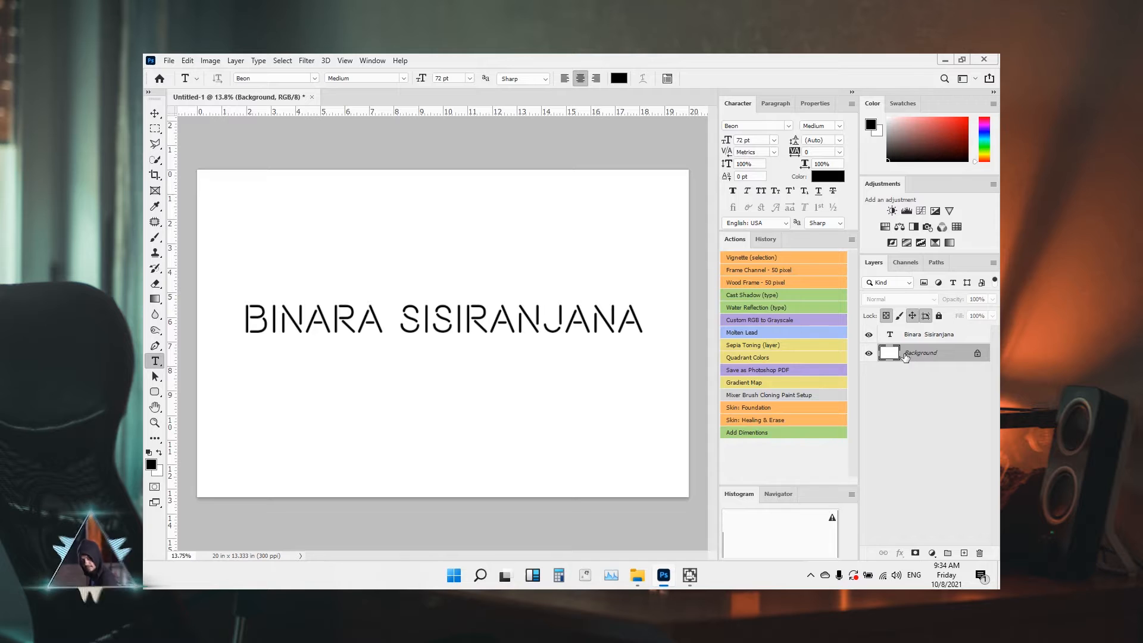
# Add a new layer above Background filled with black
pyautogui.click(964, 553)
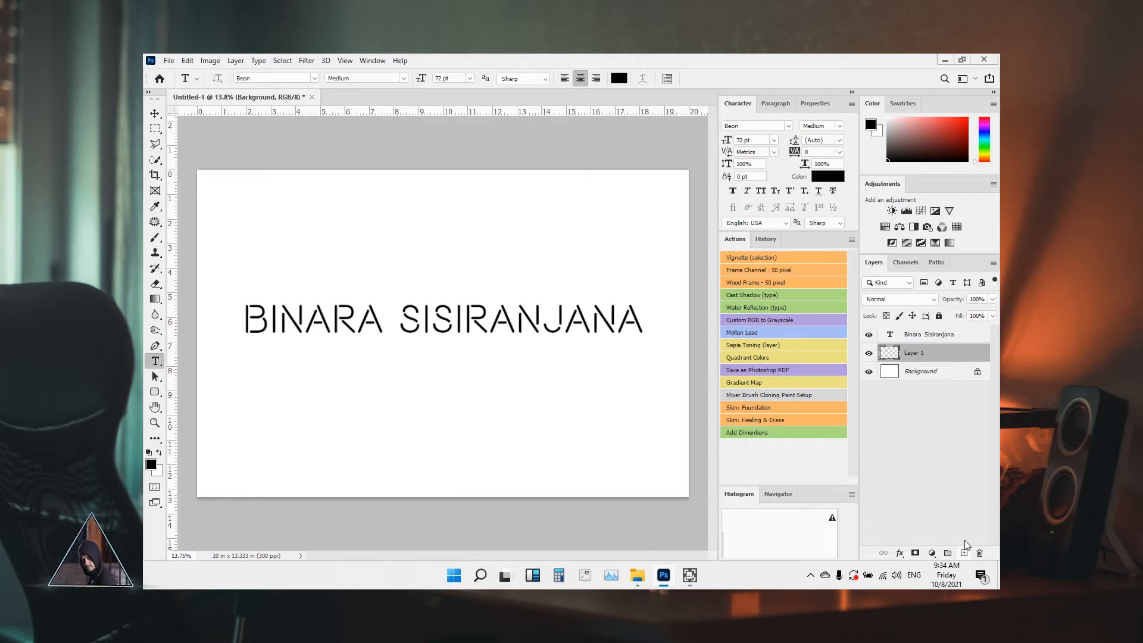
pyautogui.hotkey('shift', 'F5')
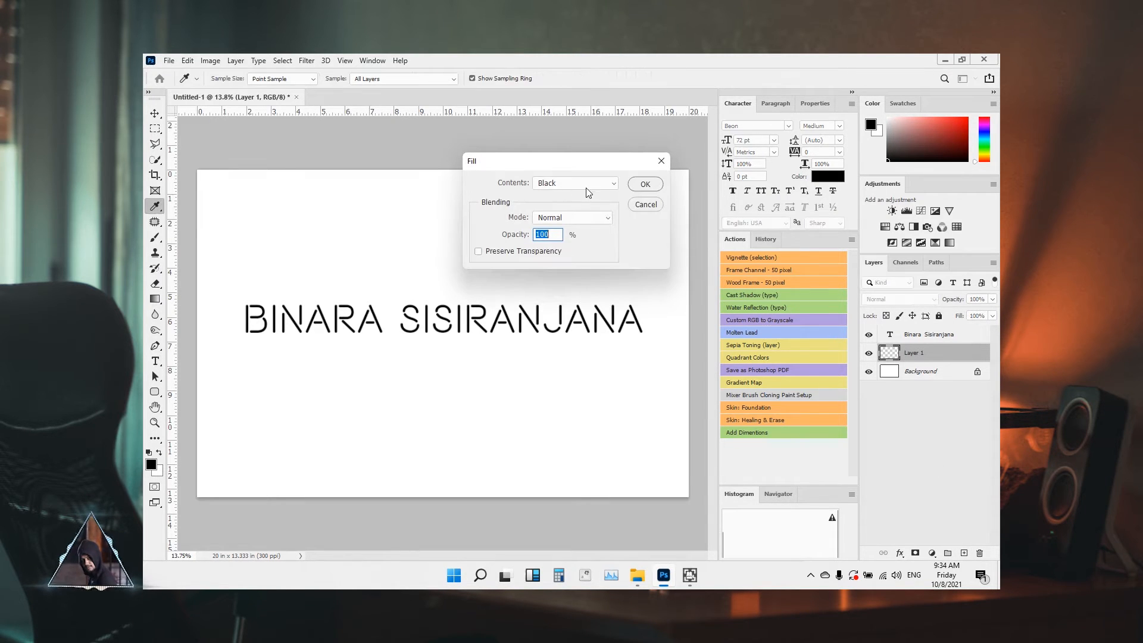
pyautogui.click(644, 187)
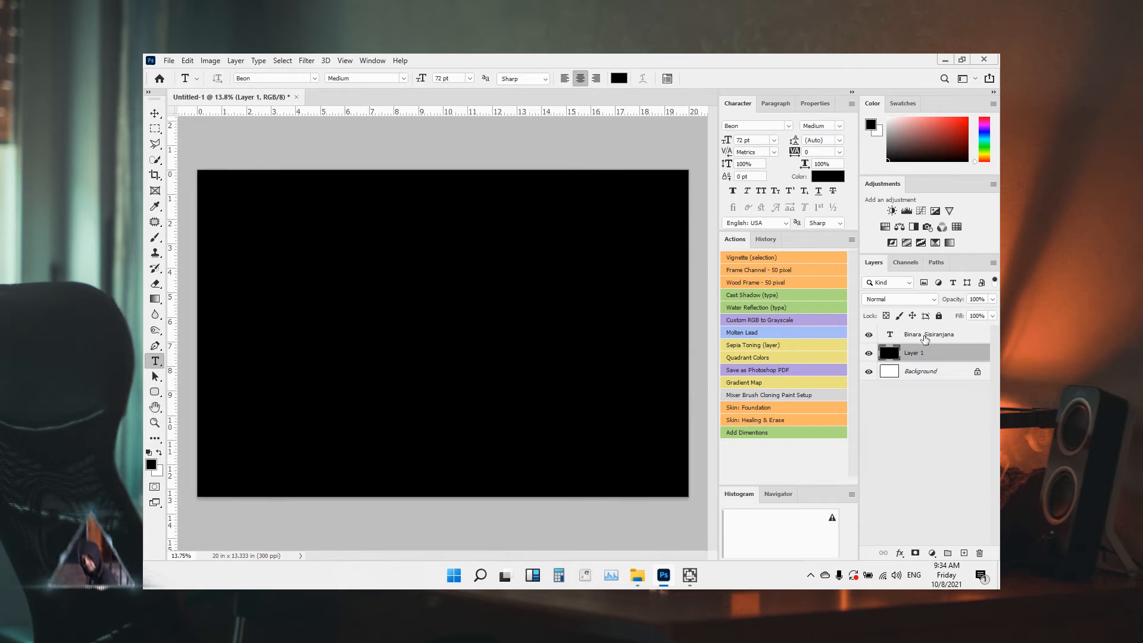
pyautogui.click(925, 336)
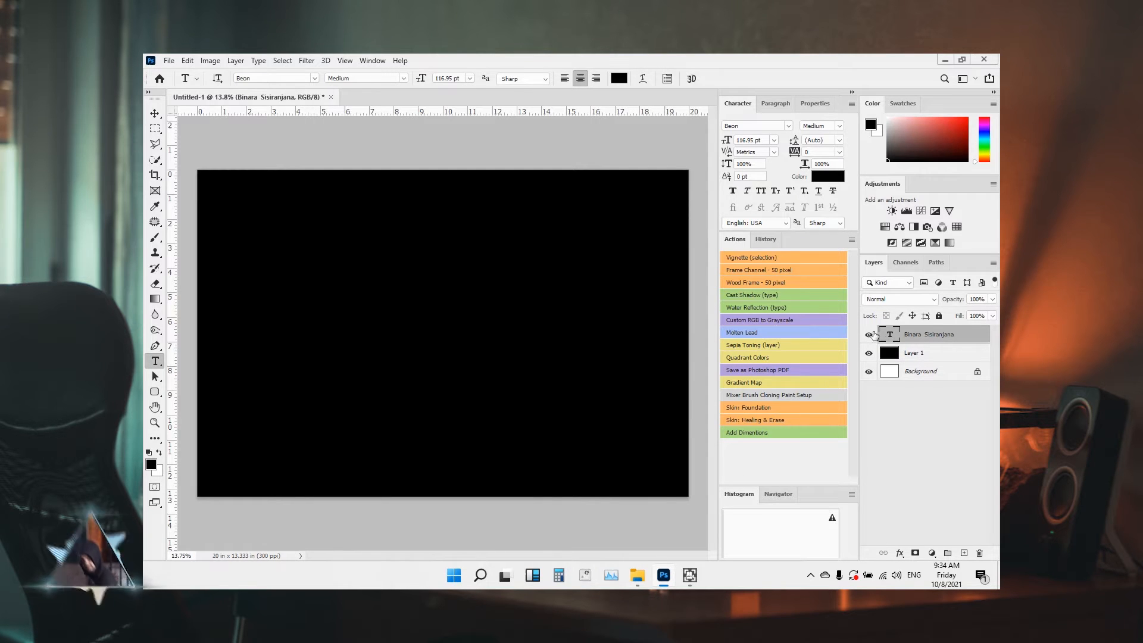
pyautogui.click(618, 79)
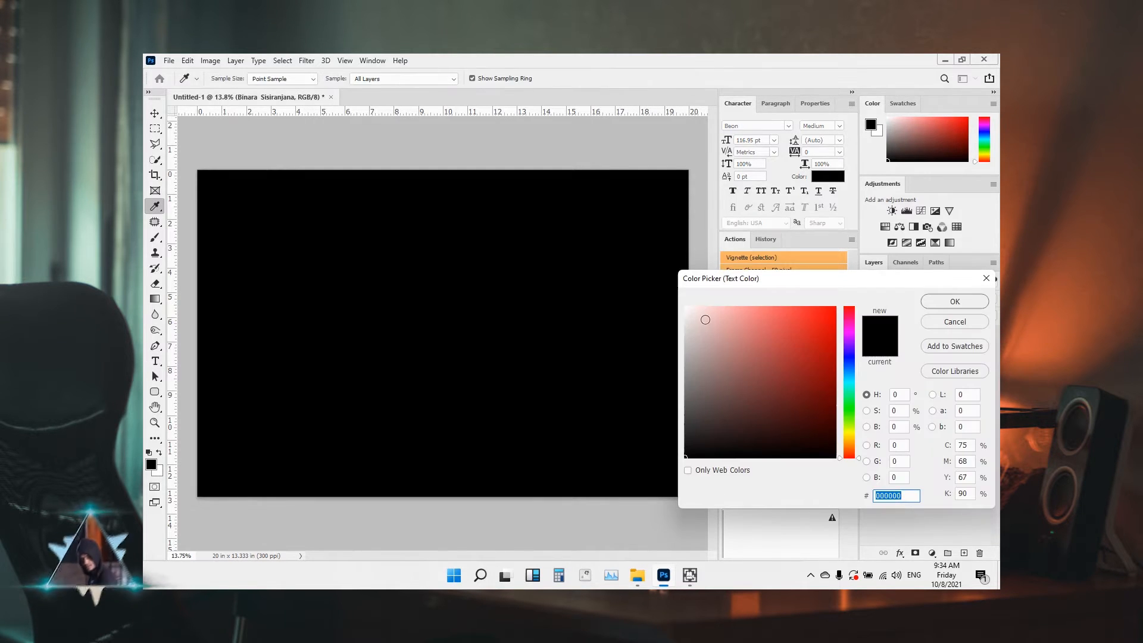
pyautogui.click(685, 307)
pyautogui.click(929, 306)
pyautogui.press('v')
pyautogui.moveTo(519, 323); pyautogui.dragTo(520, 338)
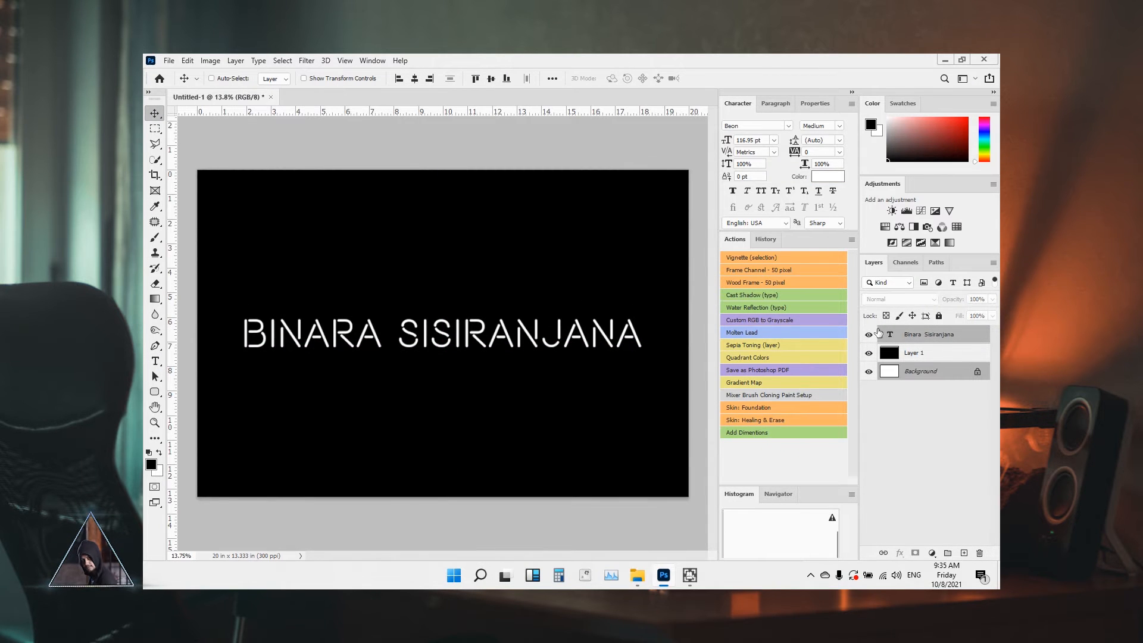
pyautogui.click(787, 126)
# Switch the name text to the Clip font and scale it up to about 110%
pyautogui.moveTo(951, 179); pyautogui.dragTo(956, 240)
pyautogui.click(893, 310)
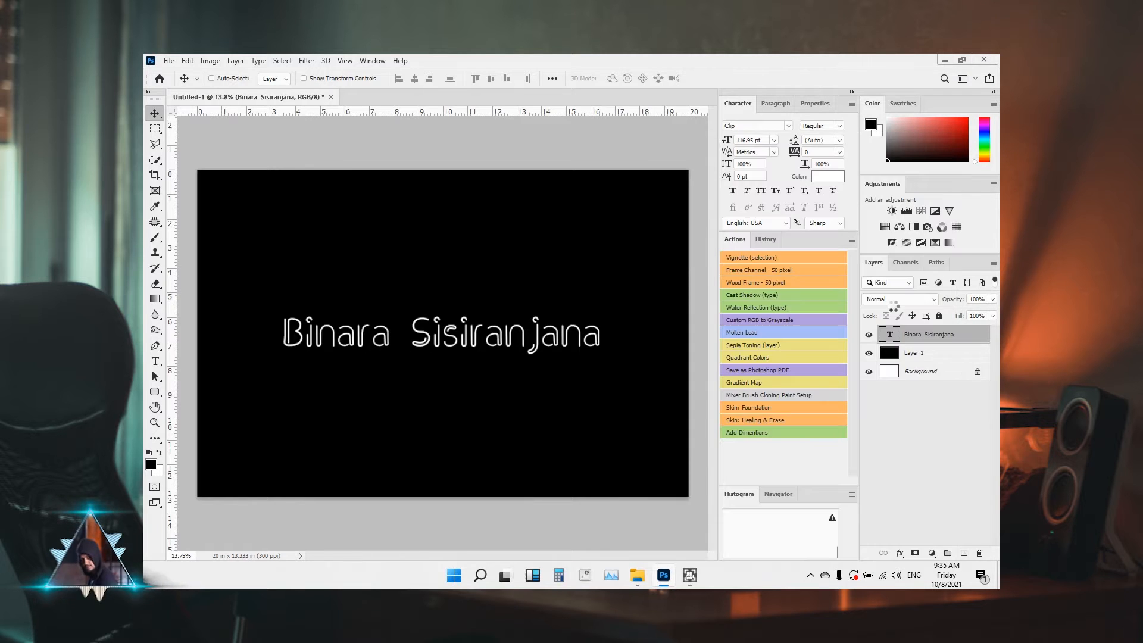
pyautogui.hotkey('ctrl', 't')
pyautogui.moveTo(601, 314)
pyautogui.mouseDown()
pyautogui.moveTo(625, 302)
pyautogui.moveTo(617, 310)
pyautogui.mouseUp()
pyautogui.click(732, 79)
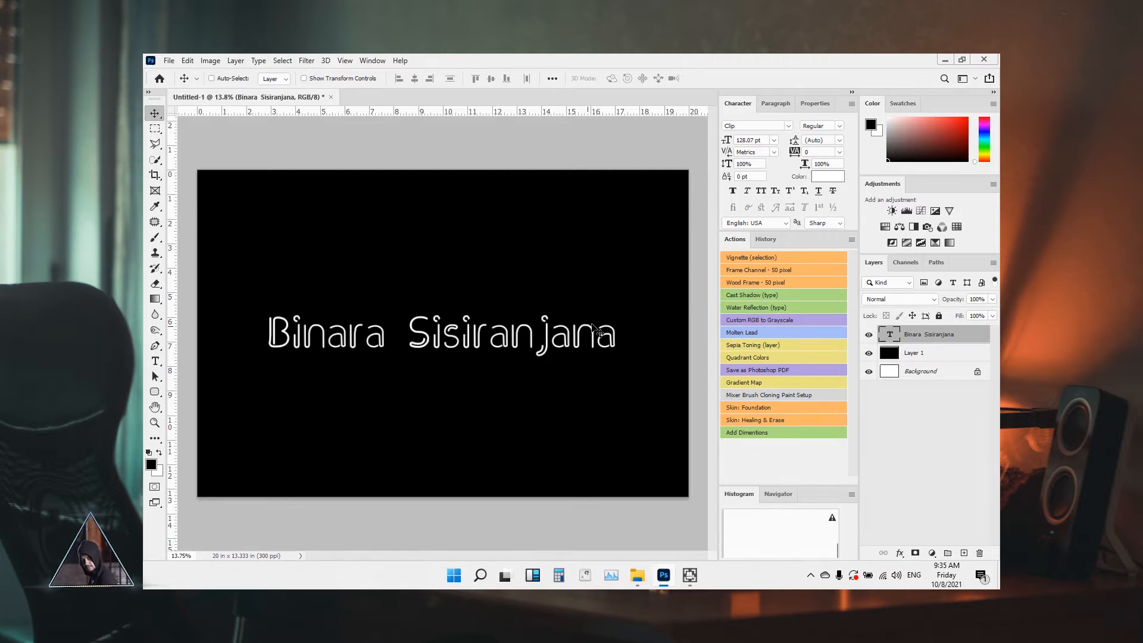
pyautogui.scroll(2, 504, 331)
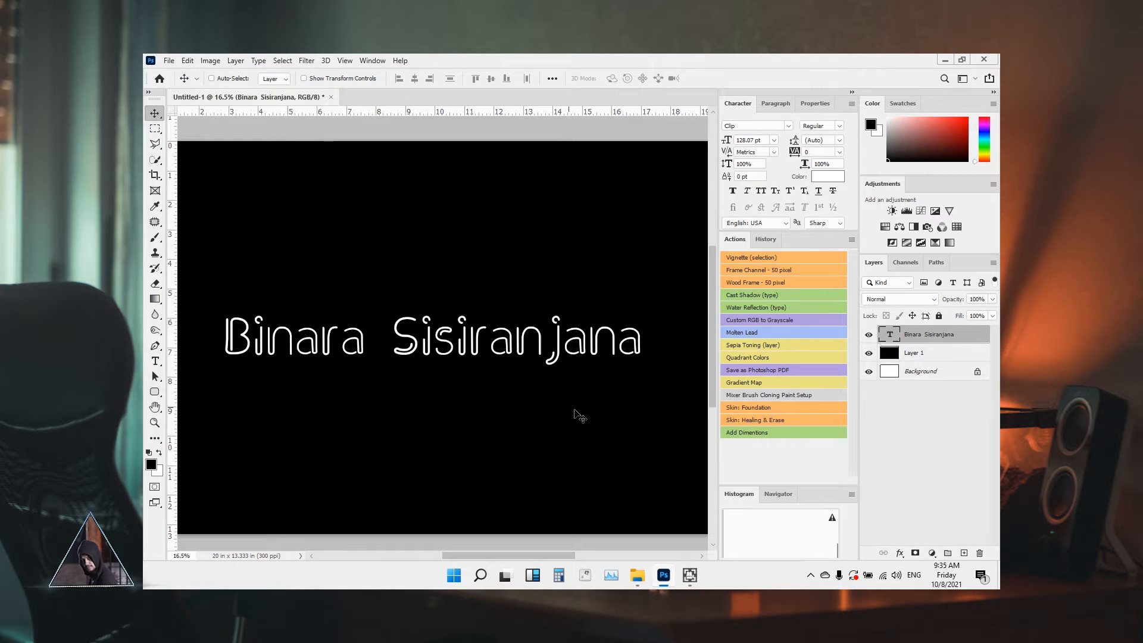
# Give the text layer a red Outer Glow at 82% opacity and 62 px size
pyautogui.click(900, 554)
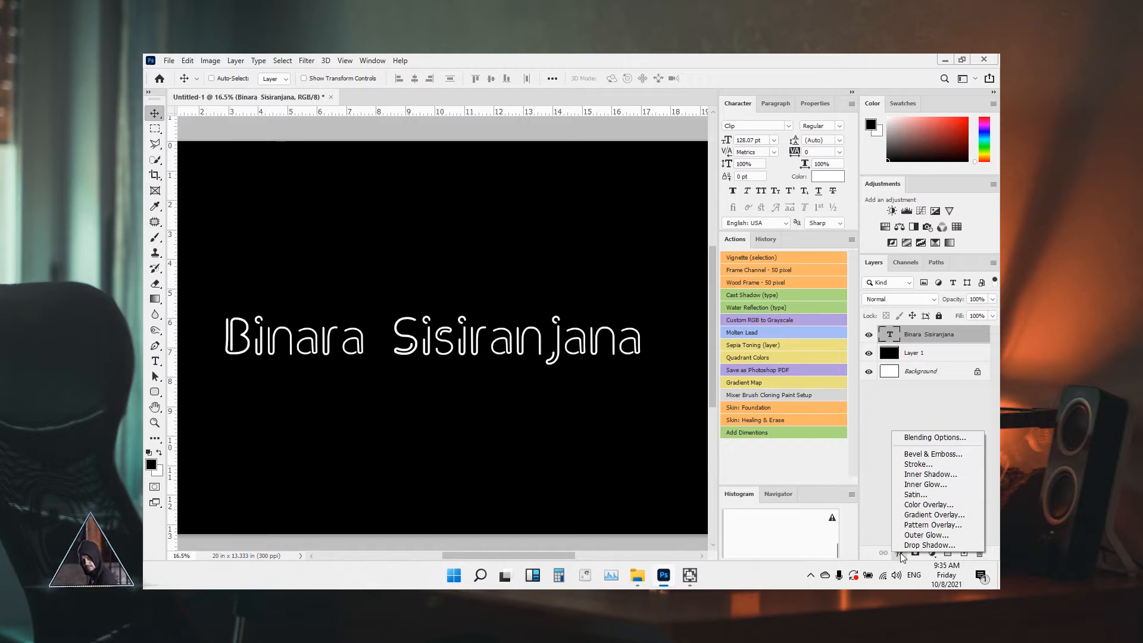
pyautogui.click(915, 465)
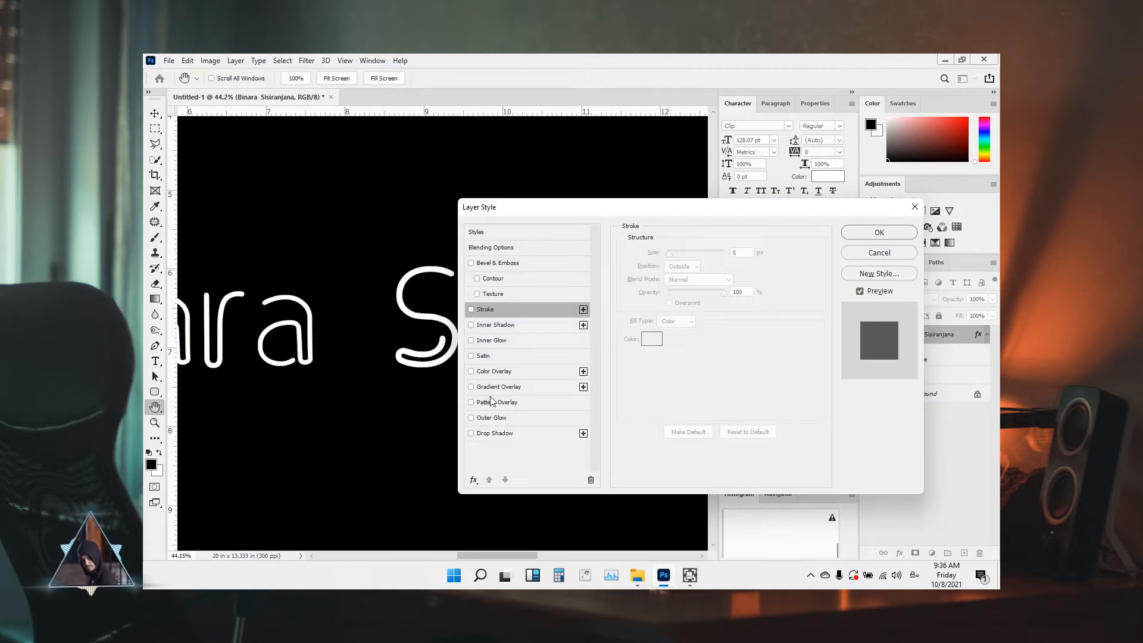
pyautogui.click(492, 403)
pyautogui.click(471, 402)
pyautogui.click(489, 417)
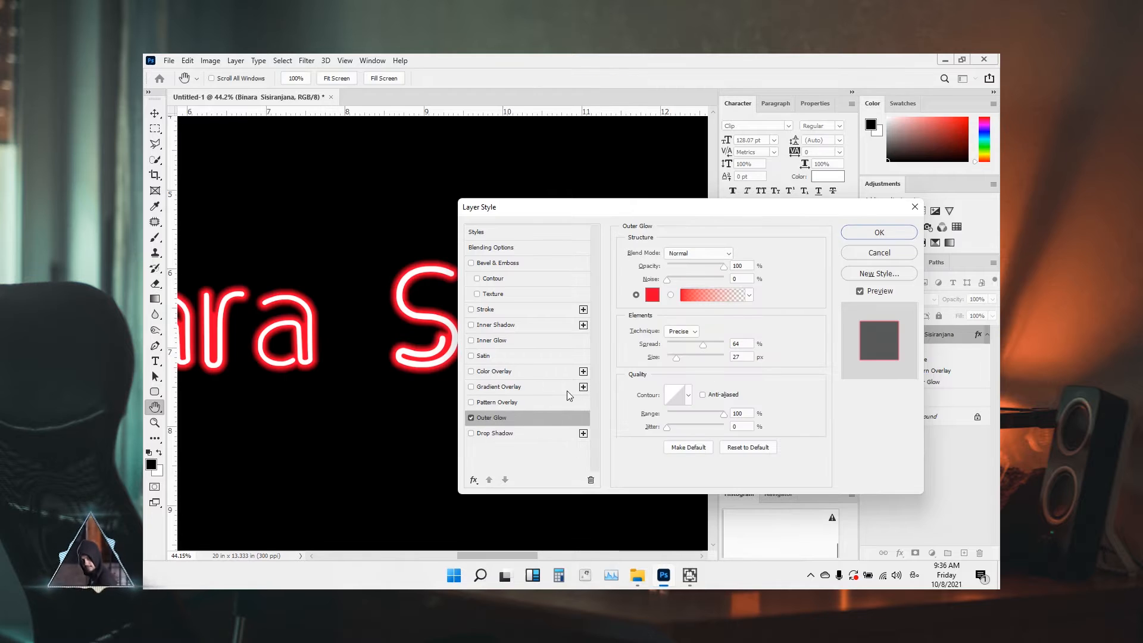
pyautogui.moveTo(506, 207); pyautogui.dragTo(614, 193)
pyautogui.moveTo(810, 331); pyautogui.dragTo(787, 344)
pyautogui.moveTo(832, 399)
pyautogui.mouseDown()
pyautogui.moveTo(819, 399)
pyautogui.moveTo(832, 400)
pyautogui.mouseUp()
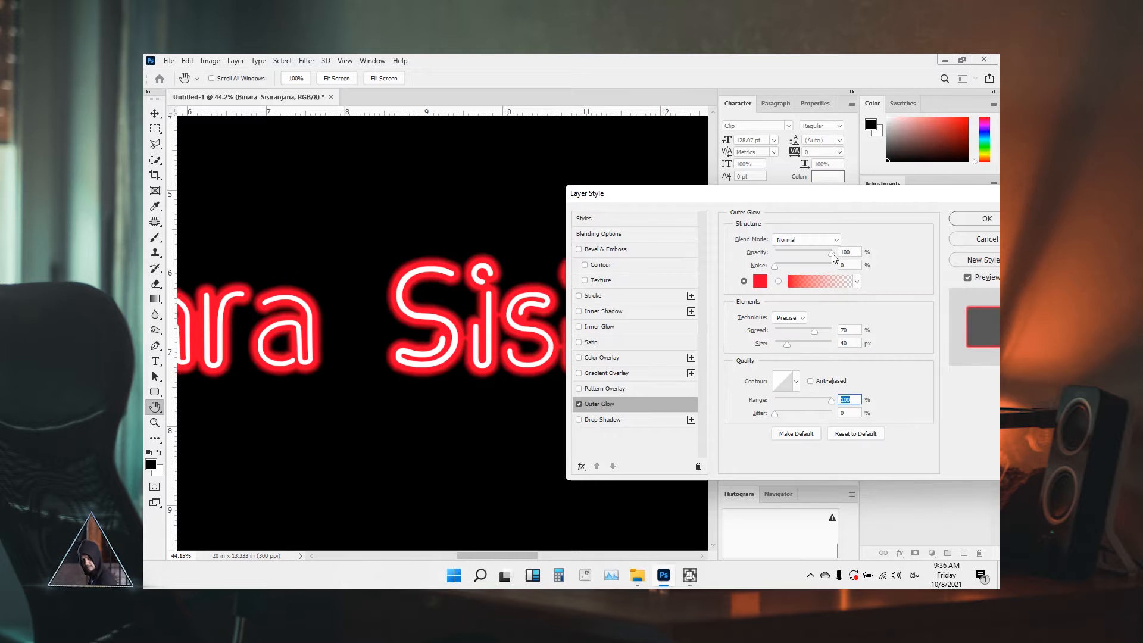
pyautogui.moveTo(829, 255); pyautogui.dragTo(823, 255)
pyautogui.moveTo(814, 330)
pyautogui.mouseDown()
pyautogui.moveTo(789, 344)
pyautogui.moveTo(801, 331)
pyautogui.mouseUp()
pyautogui.click(800, 331)
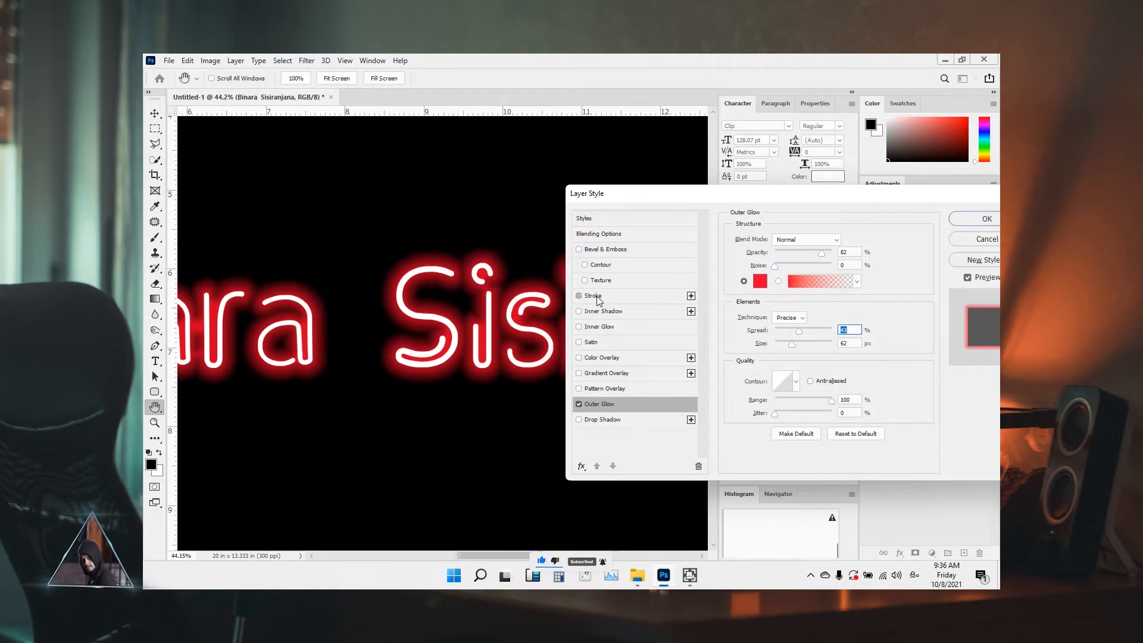
# Add a 5 px outside Stroke in yellow ffd800 and apply the layer style
pyautogui.click(616, 296)
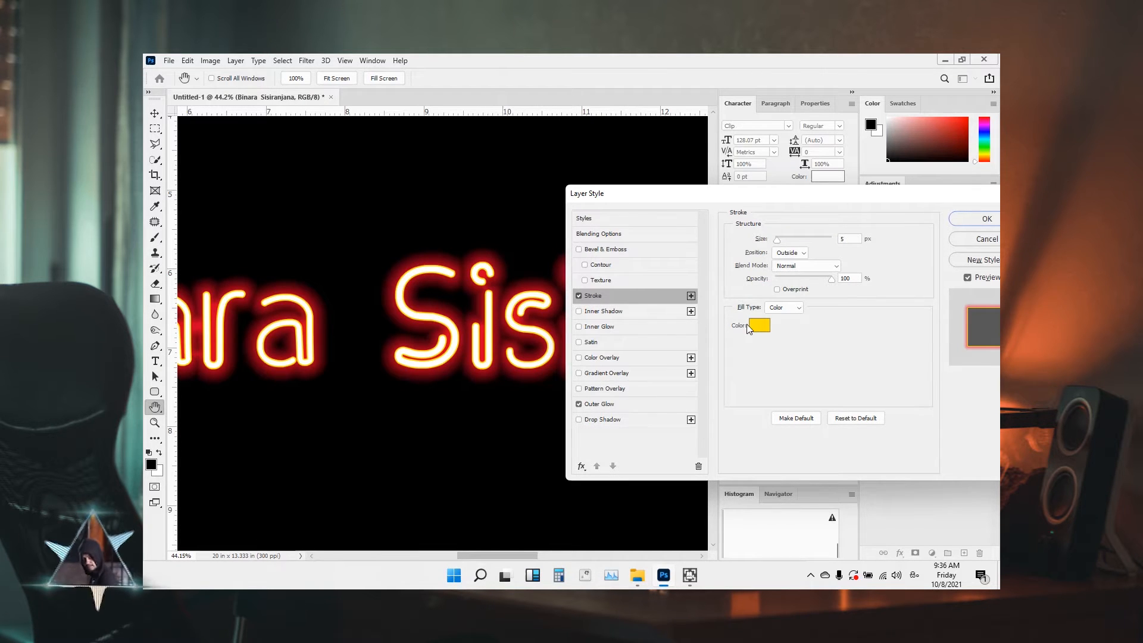
pyautogui.click(801, 255)
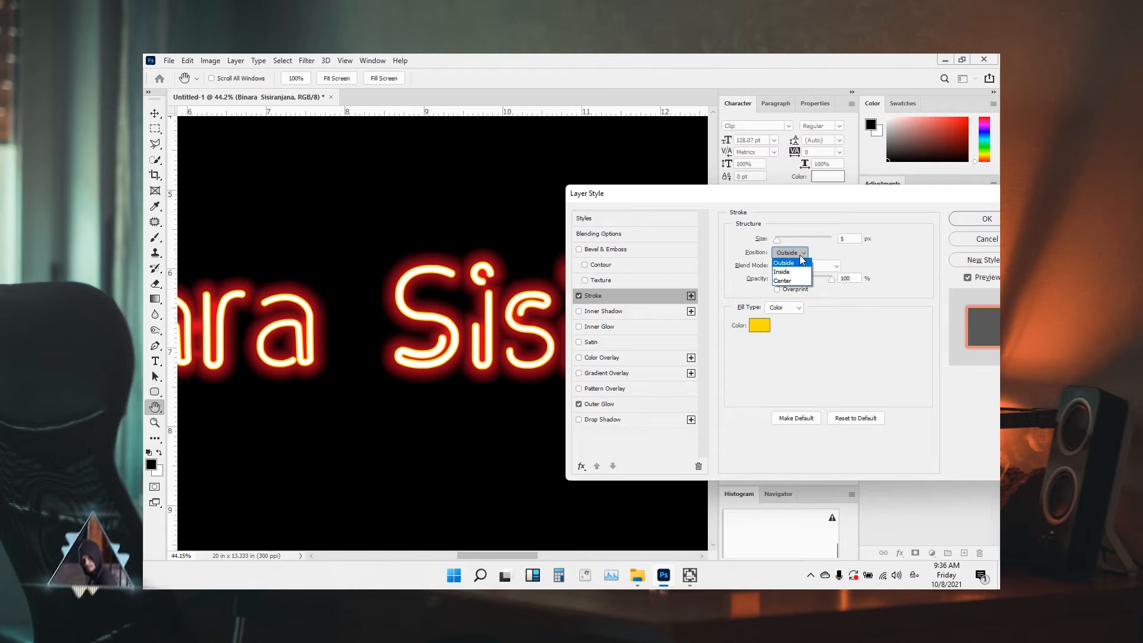
pyautogui.click(787, 263)
pyautogui.click(759, 325)
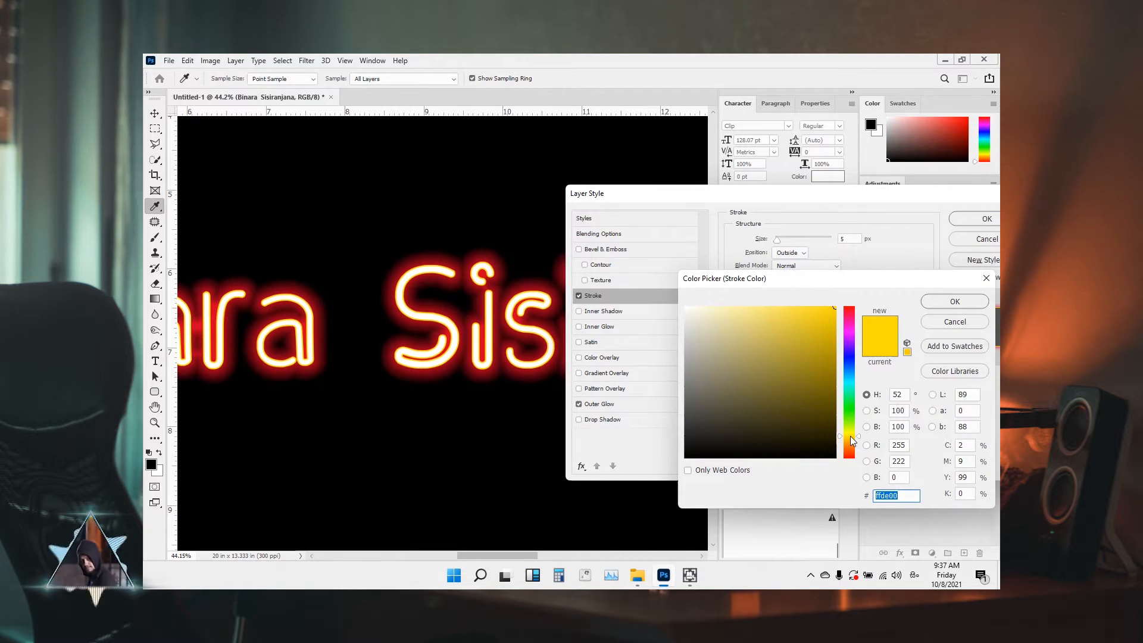
pyautogui.write('ffcc00')
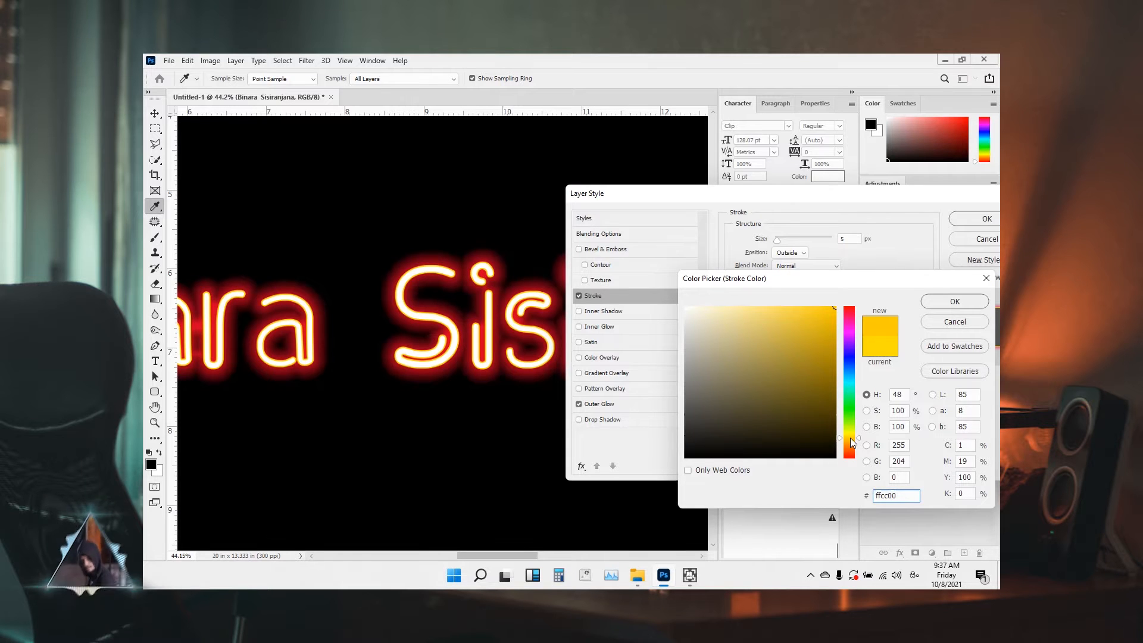
pyautogui.click(850, 439)
pyautogui.click(851, 437)
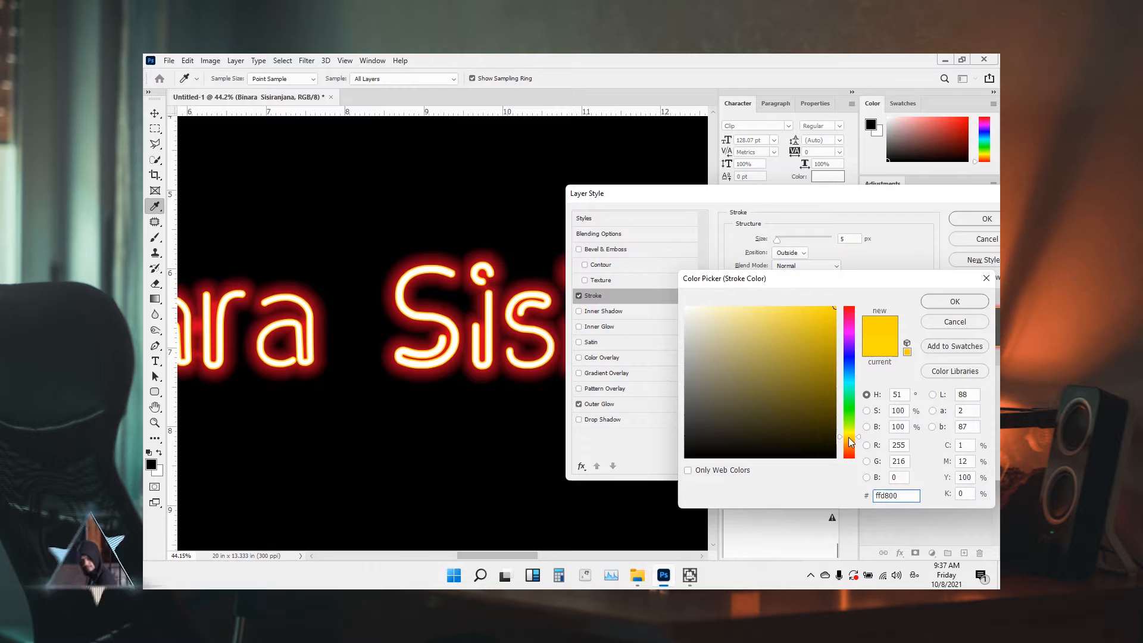
pyautogui.click(955, 307)
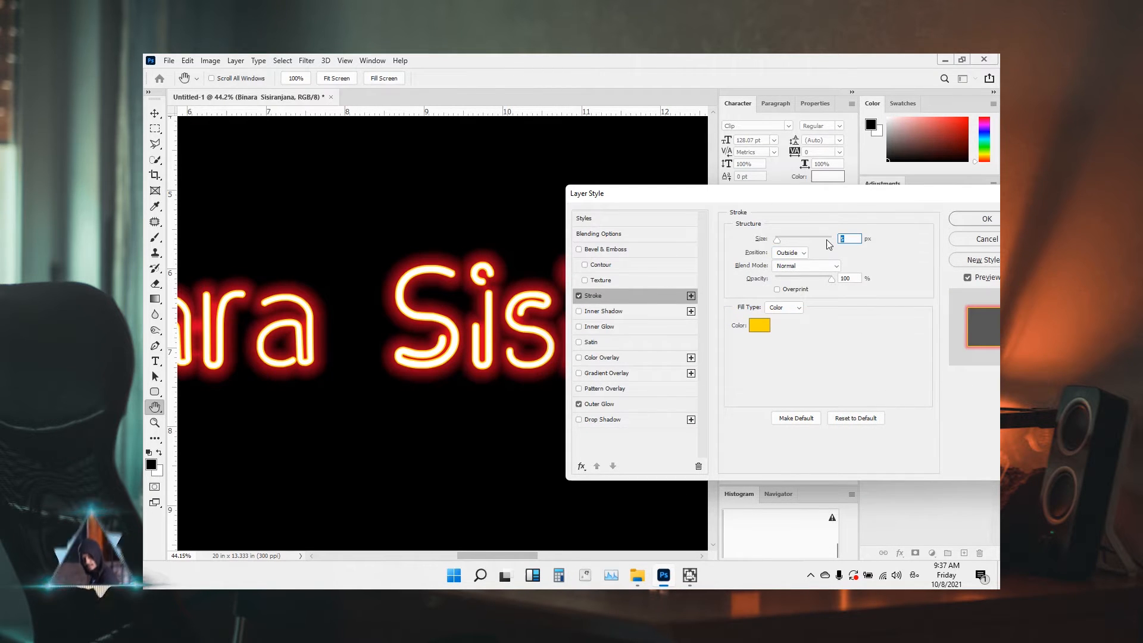
pyautogui.press('Return')
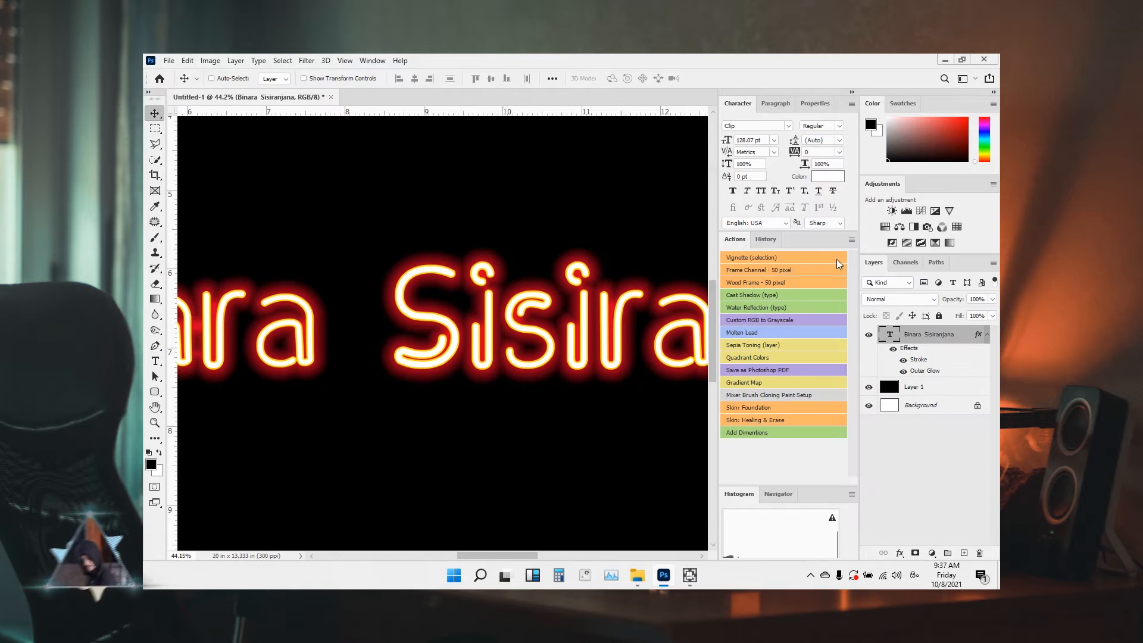
# Retune the text's Outer Glow to 60% spread and 49 px size
pyautogui.scroll(-5, 467, 338)
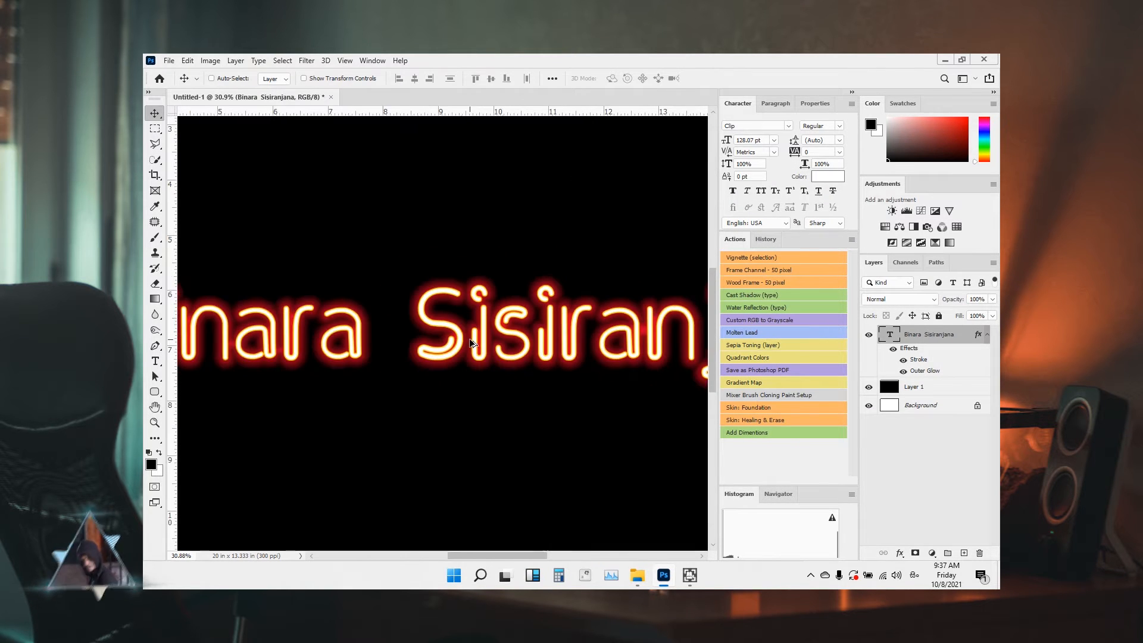
pyautogui.scroll(2, 468, 338)
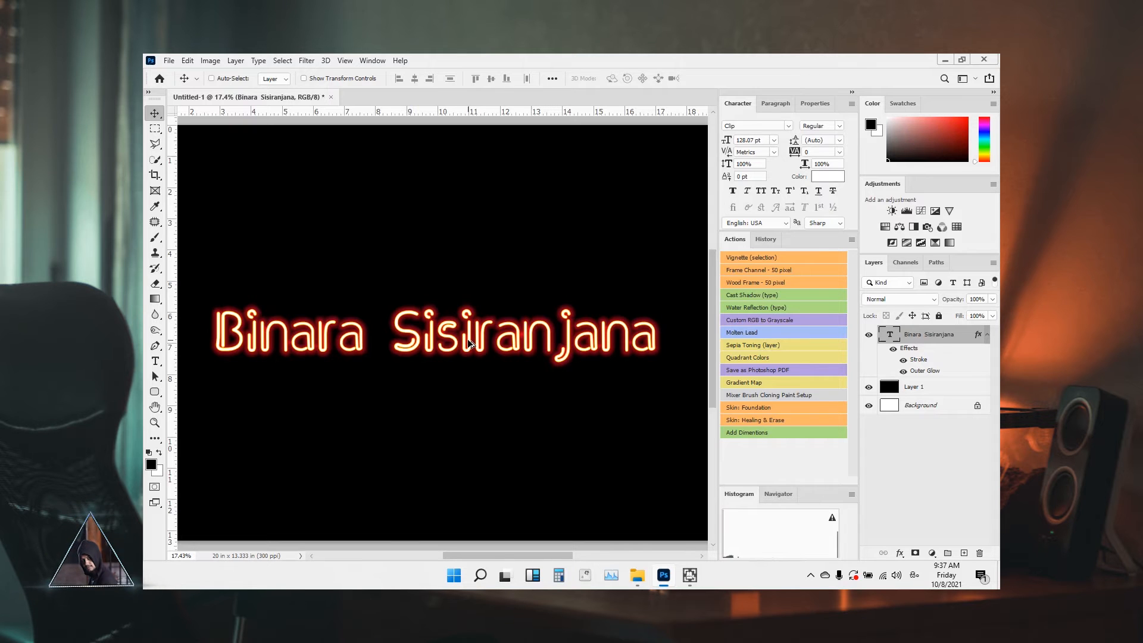
pyautogui.scroll(4, 467, 339)
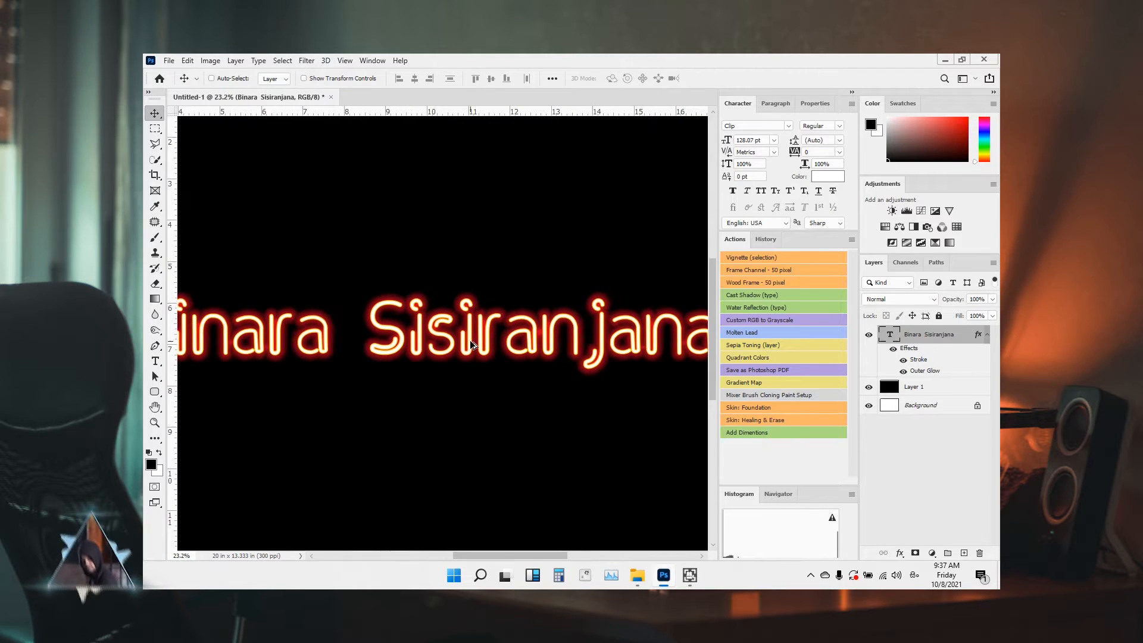
pyautogui.doubleClick(933, 371)
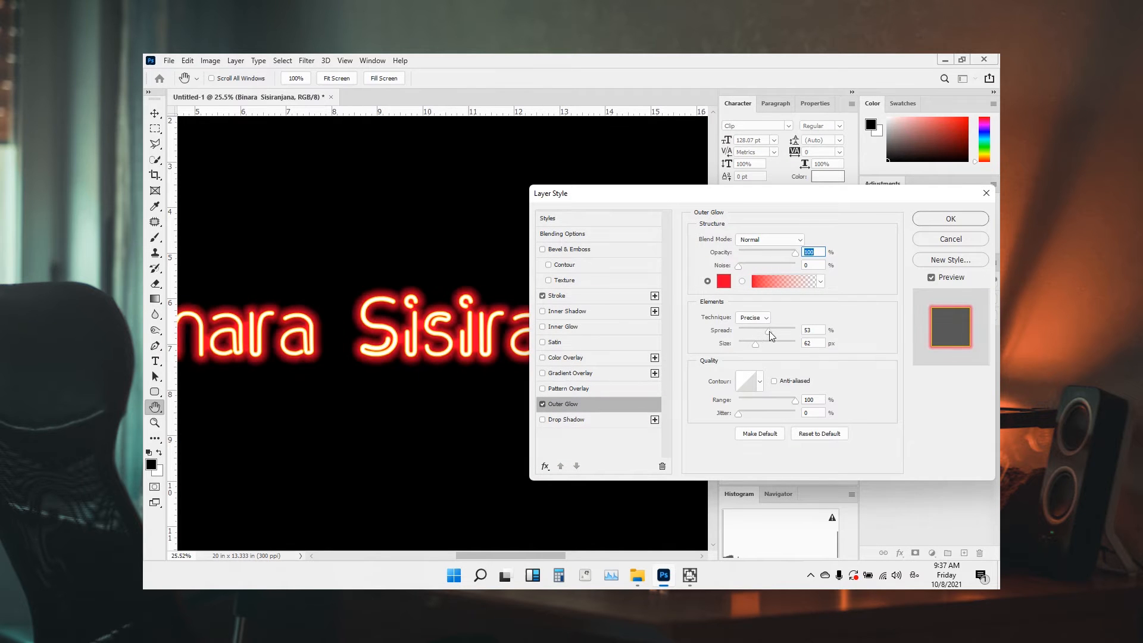
pyautogui.moveTo(768, 331)
pyautogui.mouseDown()
pyautogui.moveTo(792, 334)
pyautogui.moveTo(752, 345)
pyautogui.mouseUp()
pyautogui.press('alt')
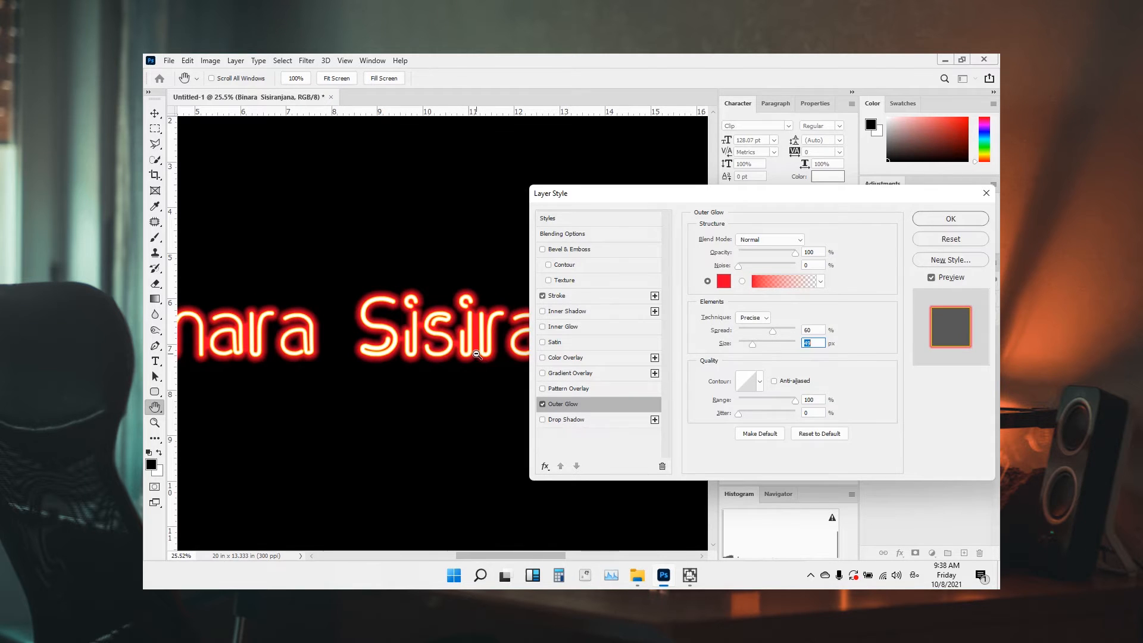
pyautogui.scroll(-3, 476, 354)
pyautogui.scroll(3, 452, 368)
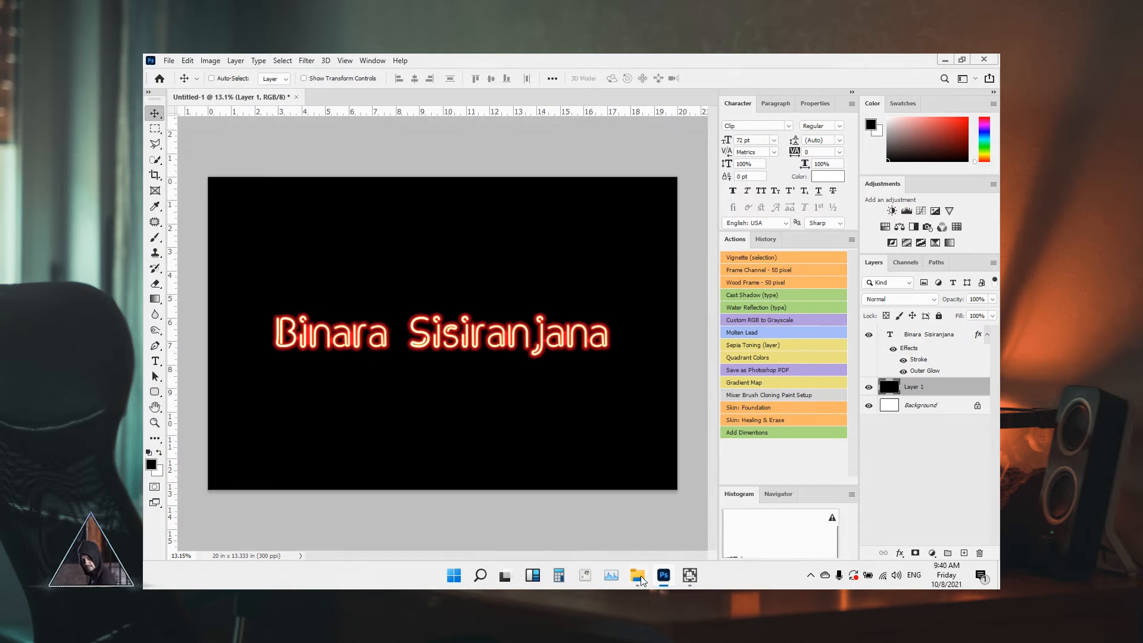
# Place the wood-plank photo, scale it to cover the canvas and rotate it 90°
pyautogui.click(637, 575)
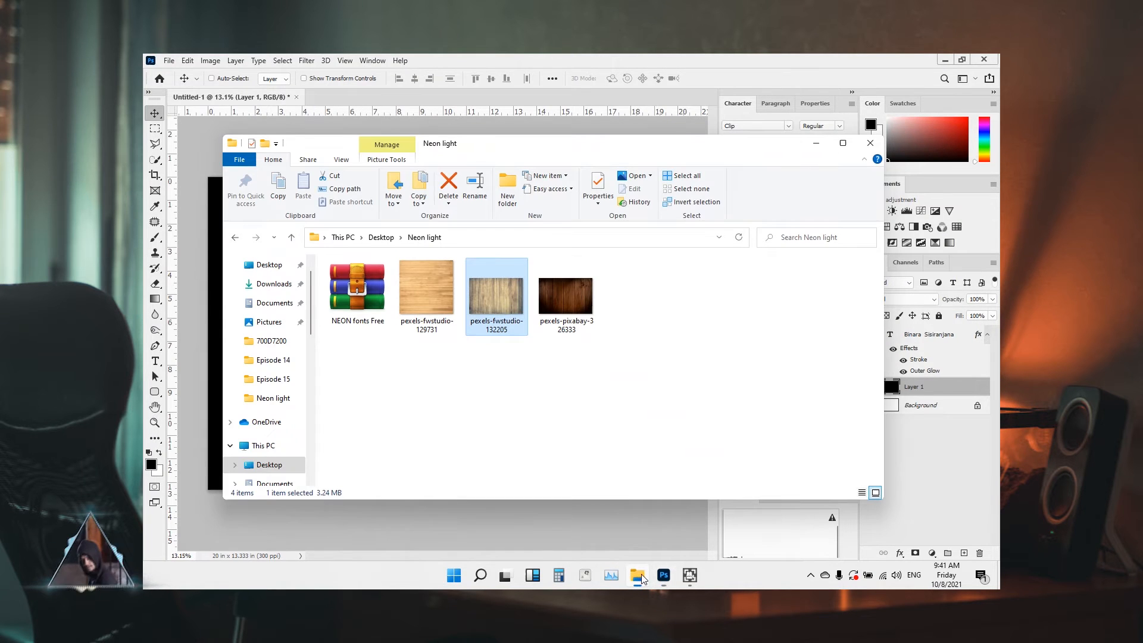
pyautogui.moveTo(441, 298); pyautogui.dragTo(384, 551)
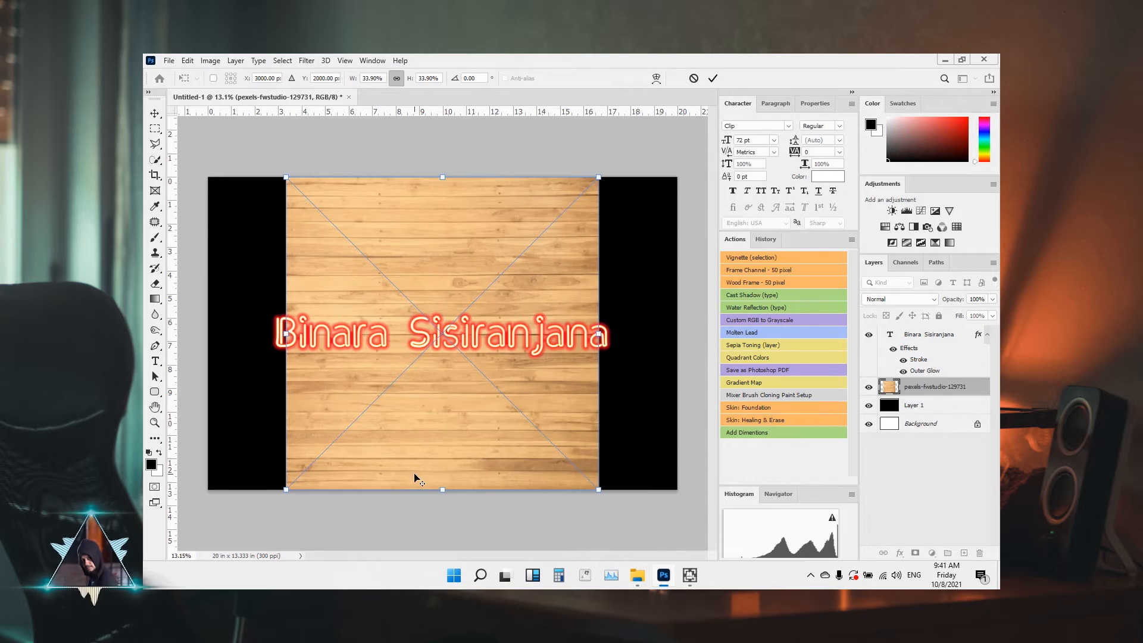
pyautogui.scroll(-3, 416, 475)
pyautogui.moveTo(526, 424); pyautogui.dragTo(571, 471)
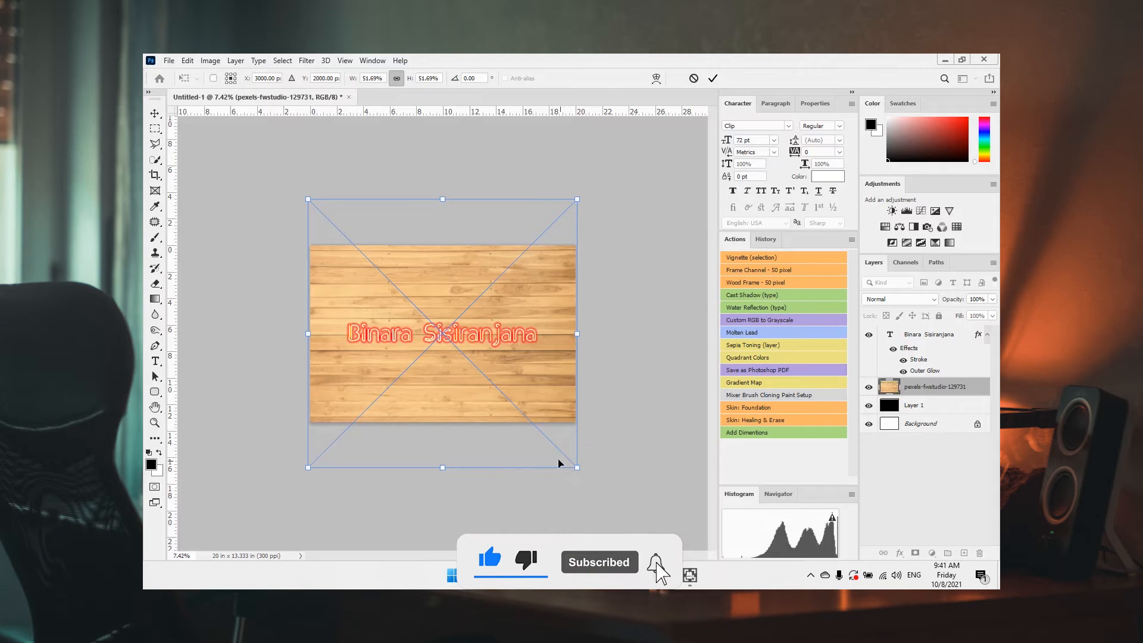
pyautogui.doubleClick(478, 78)
pyautogui.write('90')
pyautogui.press('Return')
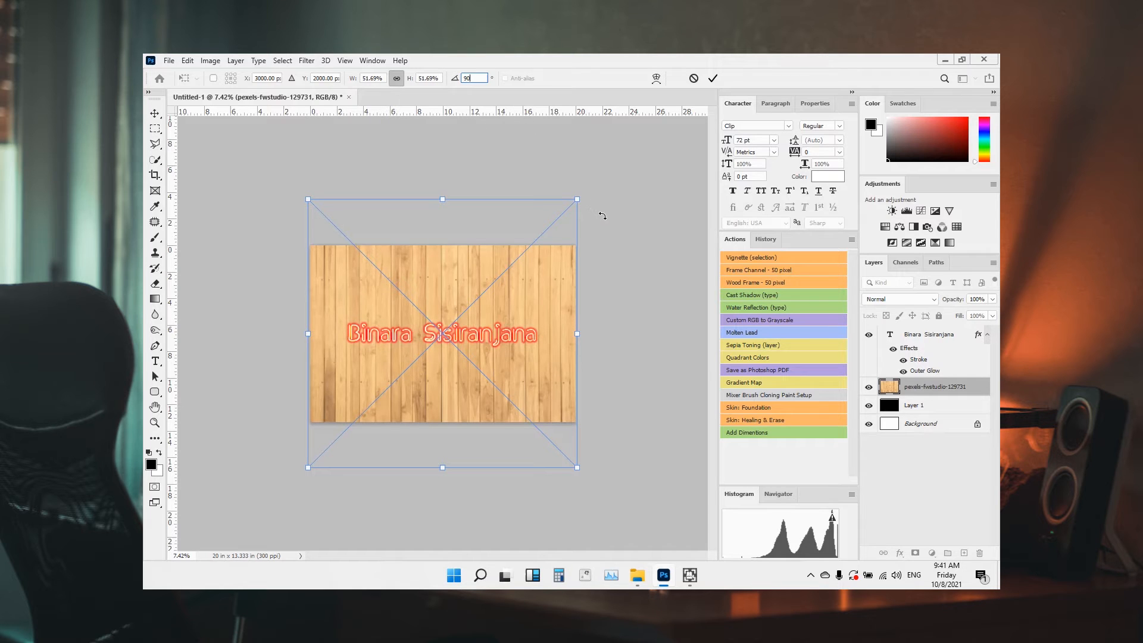
pyautogui.click(711, 85)
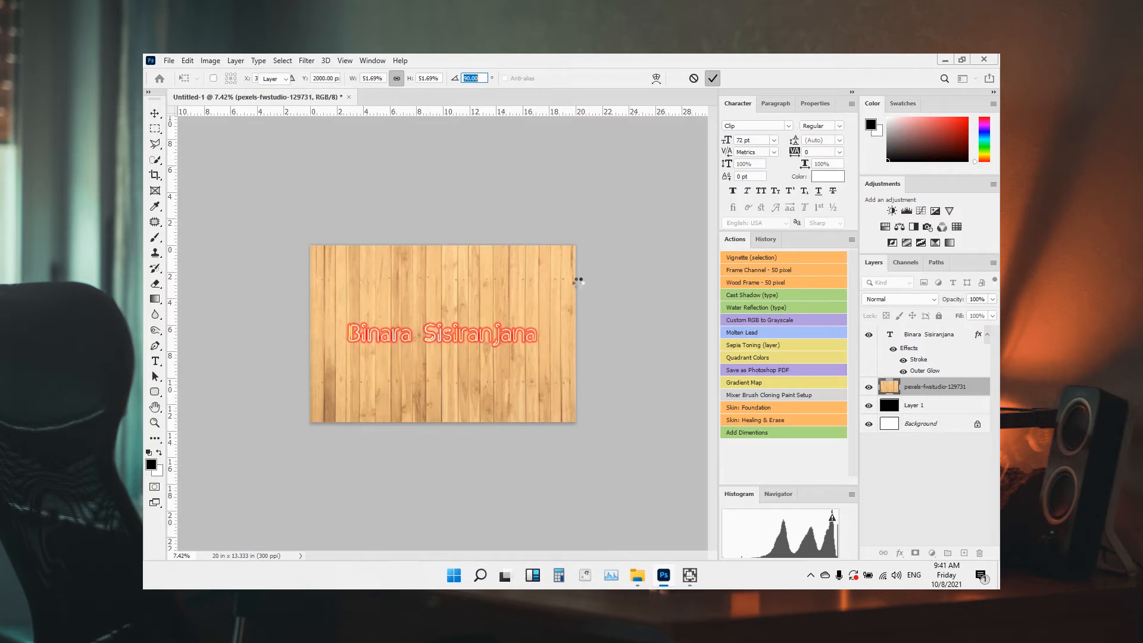
pyautogui.scroll(5, 429, 337)
# Darken the wood with an Exposure adjustment and a darkening Curves adjustment
pyautogui.click(932, 552)
pyautogui.click(926, 411)
pyautogui.moveTo(784, 172); pyautogui.dragTo(786, 196)
pyautogui.moveTo(785, 218); pyautogui.dragTo(793, 208)
pyautogui.click(920, 210)
pyautogui.moveTo(752, 258); pyautogui.dragTo(762, 257)
pyautogui.moveTo(780, 224); pyautogui.dragTo(797, 211)
pyautogui.moveTo(814, 191); pyautogui.dragTo(814, 195)
pyautogui.click(869, 387)
pyautogui.click(868, 387)
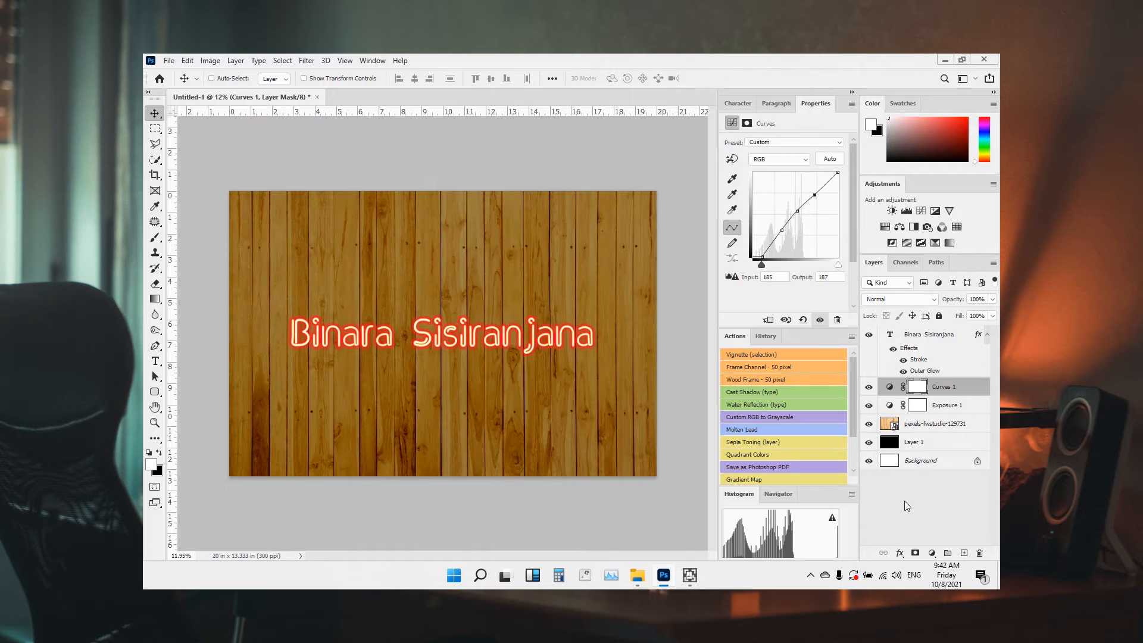
# Lower the wood's lightness with Hue/Saturation, then add a black-filled Layer 2 with a mask
pyautogui.click(885, 227)
pyautogui.moveTo(783, 231); pyautogui.dragTo(778, 234)
pyautogui.click(963, 553)
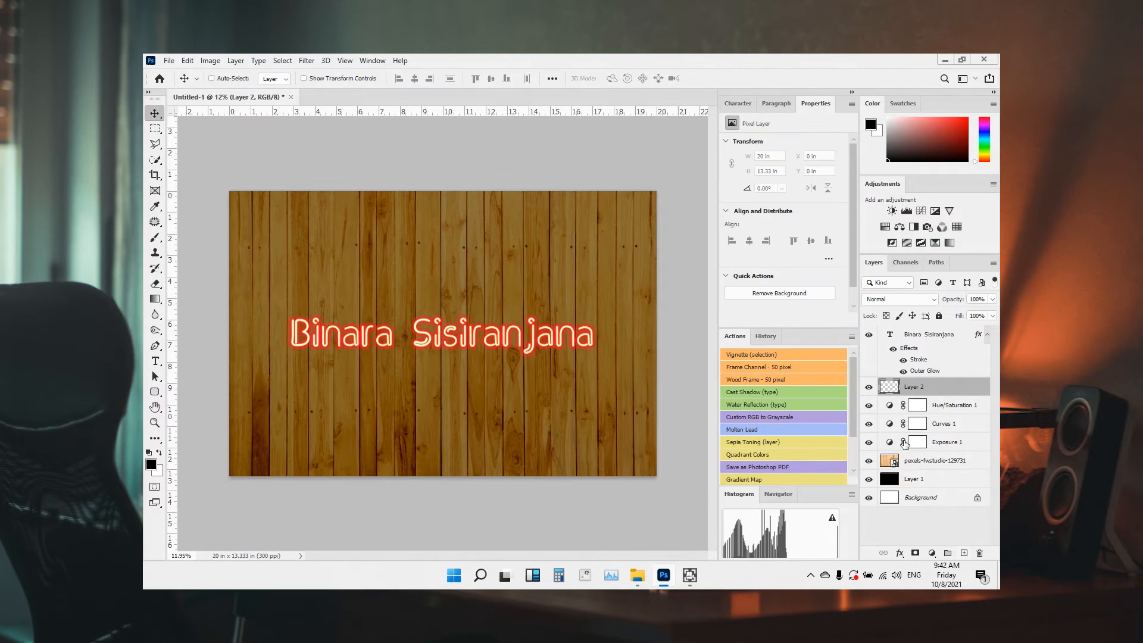
pyautogui.hotkey('alt', 'BackSpace')
pyautogui.press('b')
pyautogui.moveTo(423, 341)
pyautogui.mouseDown()
pyautogui.moveTo(440, 334)
pyautogui.moveTo(430, 333)
pyautogui.mouseUp()
pyautogui.click(914, 553)
# Paint a large black circle on Layer 2's mask to reveal the wood
pyautogui.press('x')
pyautogui.hotkey('shift', '0')
pyautogui.click(442, 331)
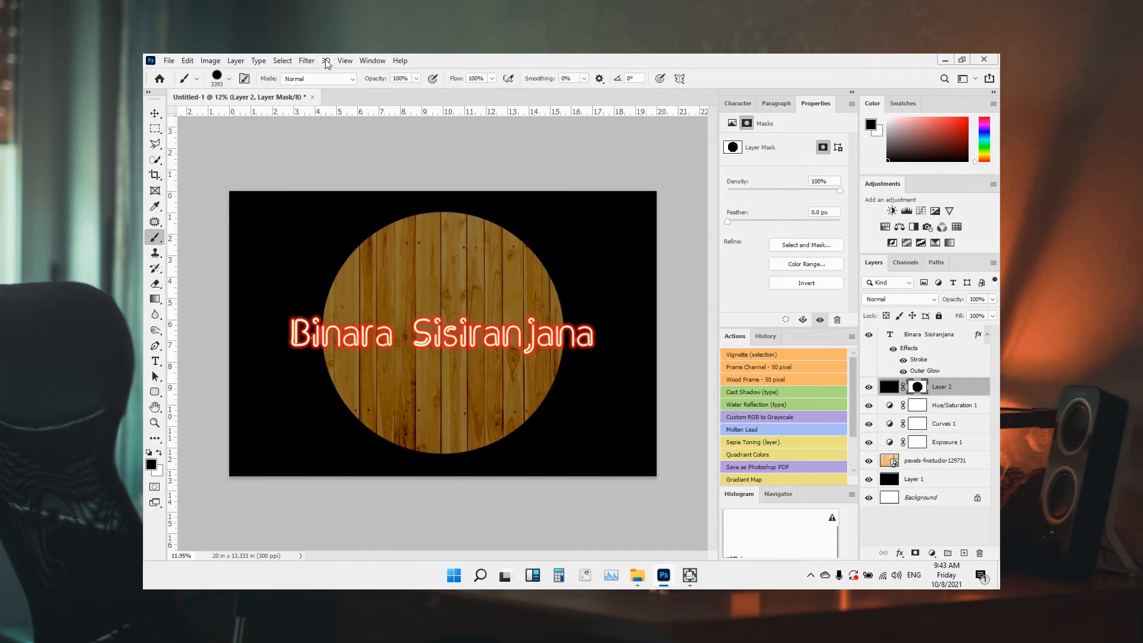
# Blur the mask with a 1000-pixel Gaussian Blur and widen it across the canvas
pyautogui.hotkey('ctrl', 'alt', 'f')
pyautogui.write('1000')
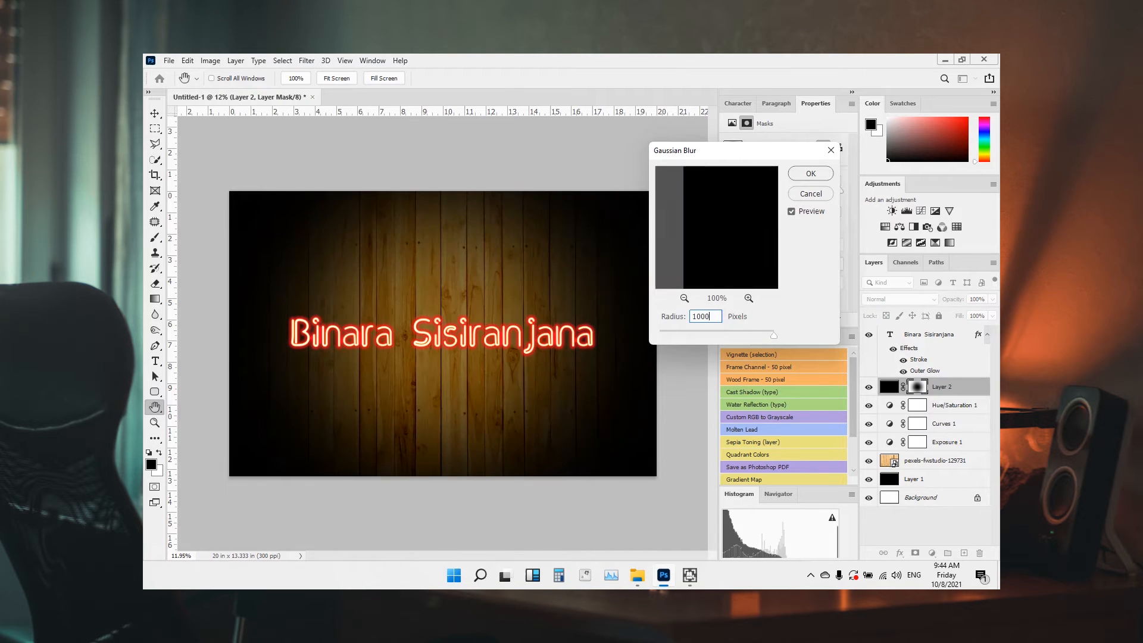
pyautogui.click(820, 178)
pyautogui.hotkey('ctrl', 't')
pyautogui.scroll(-4, 545, 362)
pyautogui.moveTo(589, 334); pyautogui.dragTo(669, 344)
pyautogui.press('Return')
pyautogui.scroll(3, 393, 361)
pyautogui.scroll(1, 394, 358)
pyautogui.scroll(-1, 394, 358)
pyautogui.scroll(1, 394, 358)
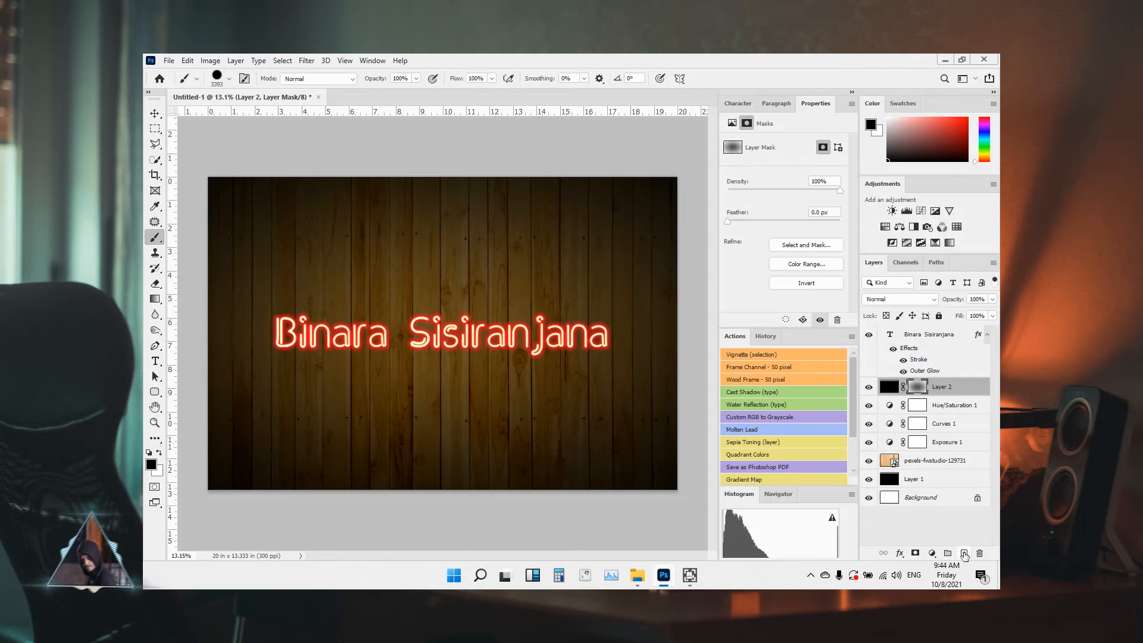
# On a new Layer 3, paint a faint red glow behind the text with a low-flow brush
pyautogui.click(963, 552)
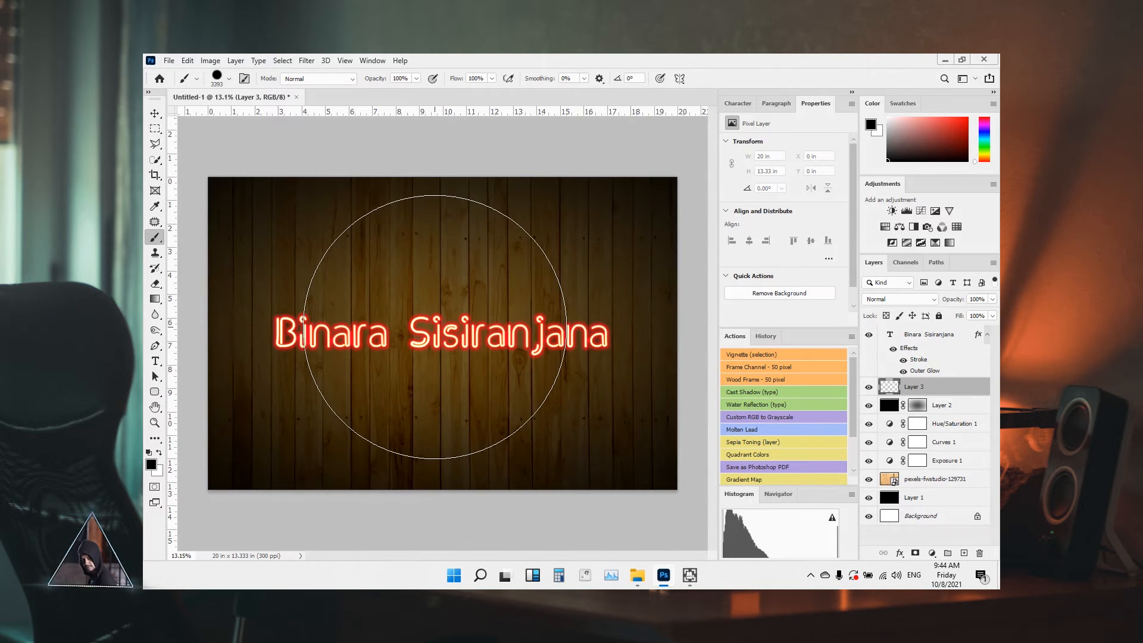
pyautogui.moveTo(428, 335)
pyautogui.mouseDown()
pyautogui.moveTo(341, 338)
pyautogui.moveTo(353, 337)
pyautogui.moveTo(398, 123)
pyautogui.moveTo(397, 55)
pyautogui.mouseUp()
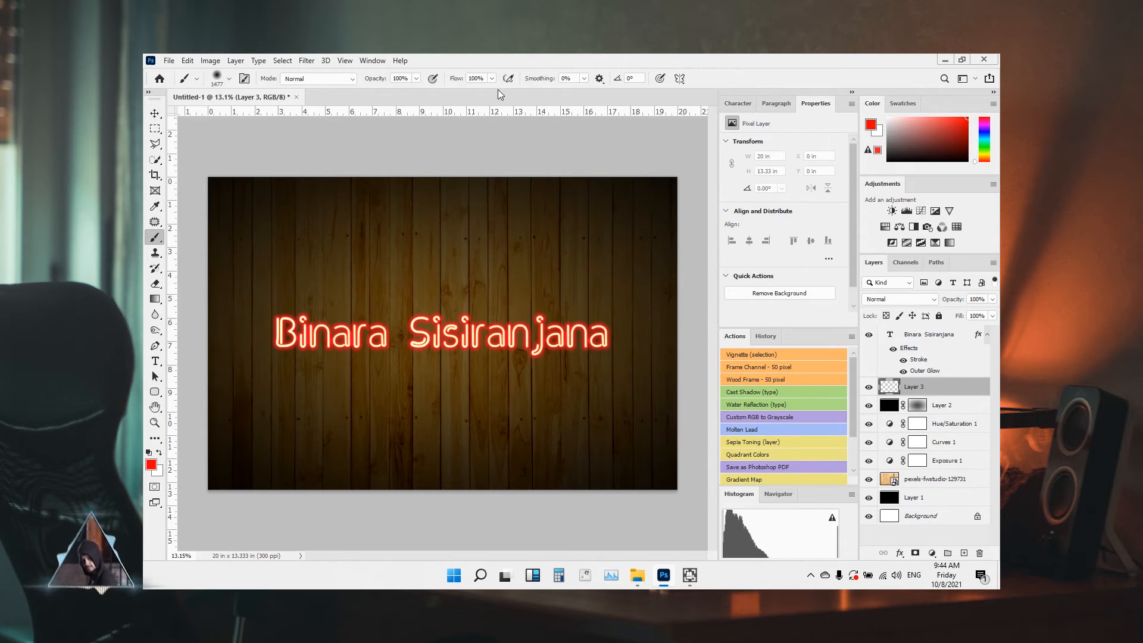
pyautogui.moveTo(456, 83); pyautogui.dragTo(394, 97)
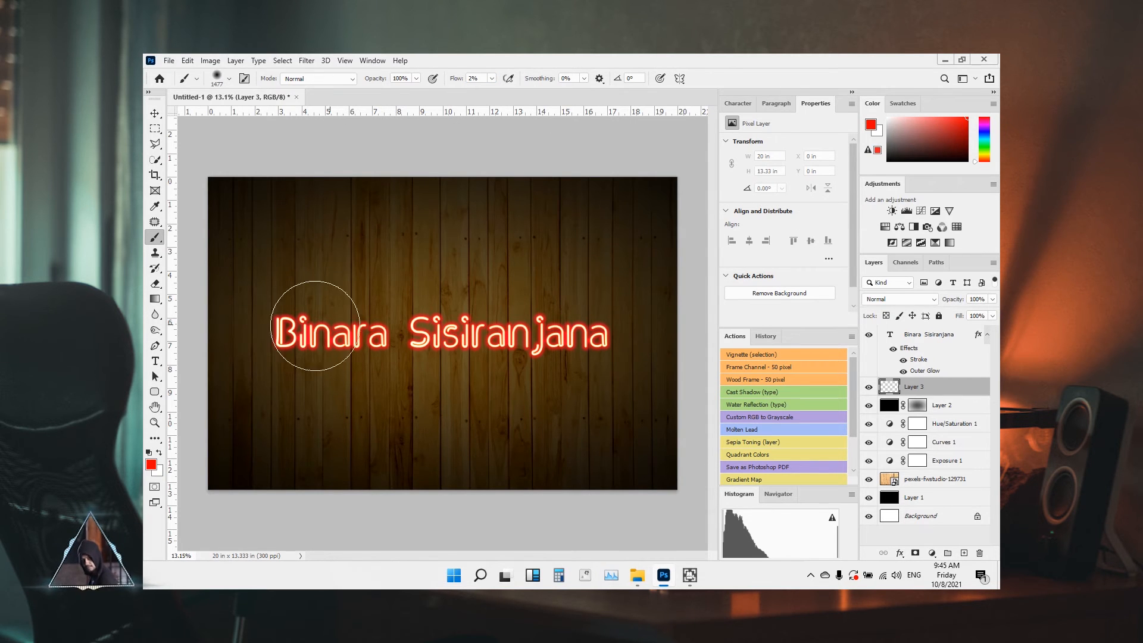
pyautogui.moveTo(285, 331)
pyautogui.mouseDown()
pyautogui.moveTo(391, 336)
pyautogui.moveTo(330, 340)
pyautogui.moveTo(399, 348)
pyautogui.moveTo(570, 337)
pyautogui.moveTo(537, 337)
pyautogui.moveTo(660, 350)
pyautogui.moveTo(513, 336)
pyautogui.moveTo(545, 376)
pyautogui.moveTo(482, 332)
pyautogui.moveTo(444, 336)
pyautogui.moveTo(568, 368)
pyautogui.moveTo(432, 325)
pyautogui.moveTo(569, 327)
pyautogui.moveTo(591, 359)
pyautogui.moveTo(608, 340)
pyautogui.moveTo(313, 321)
pyautogui.moveTo(386, 353)
pyautogui.moveTo(539, 357)
pyautogui.moveTo(430, 326)
pyautogui.moveTo(465, 365)
pyautogui.moveTo(579, 383)
pyautogui.moveTo(583, 371)
pyautogui.moveTo(543, 355)
pyautogui.moveTo(443, 340)
pyautogui.moveTo(594, 344)
pyautogui.moveTo(637, 361)
pyautogui.moveTo(614, 337)
pyautogui.moveTo(338, 365)
pyautogui.moveTo(282, 337)
pyautogui.mouseUp()
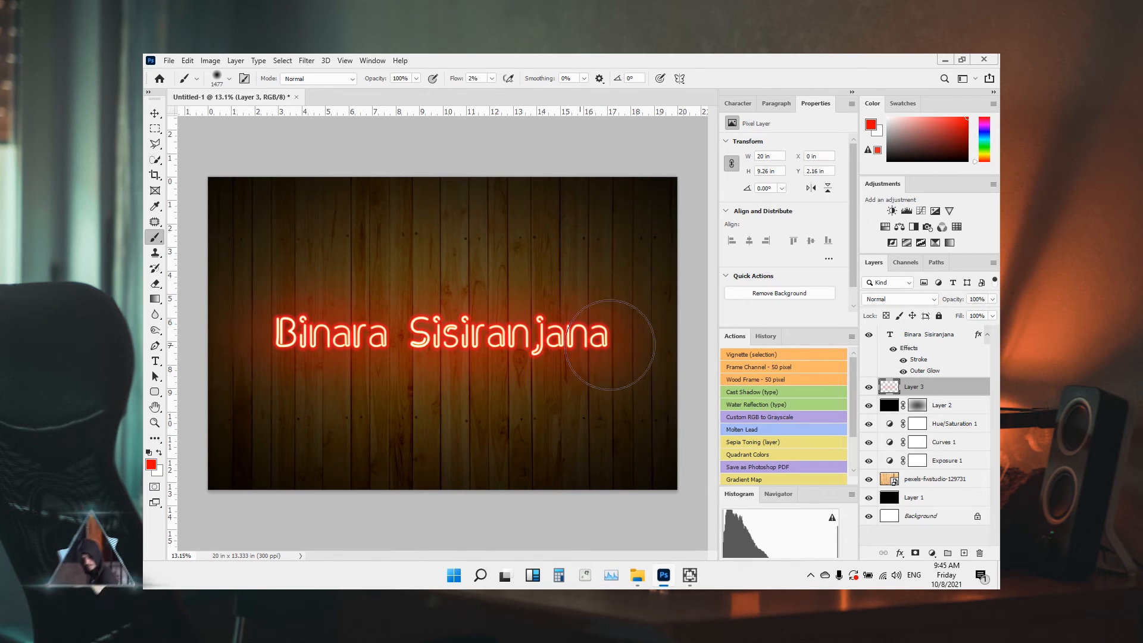
pyautogui.click(869, 335)
pyautogui.click(869, 335)
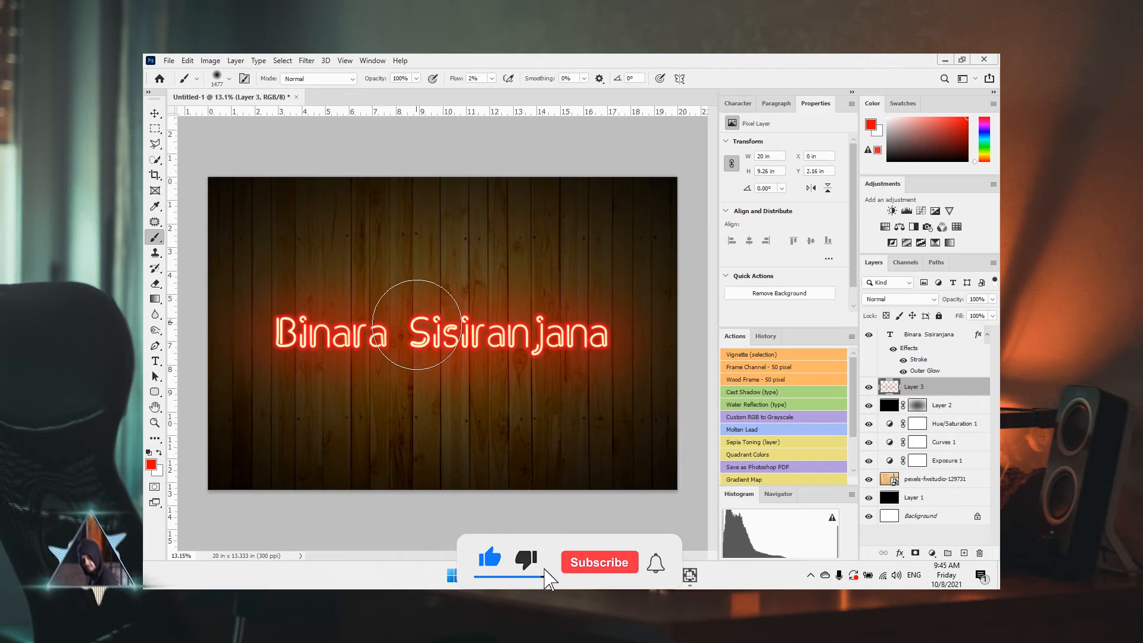
# Change Layer 3's blend mode to Screen so its red glow lightens the wood
pyautogui.click(929, 299)
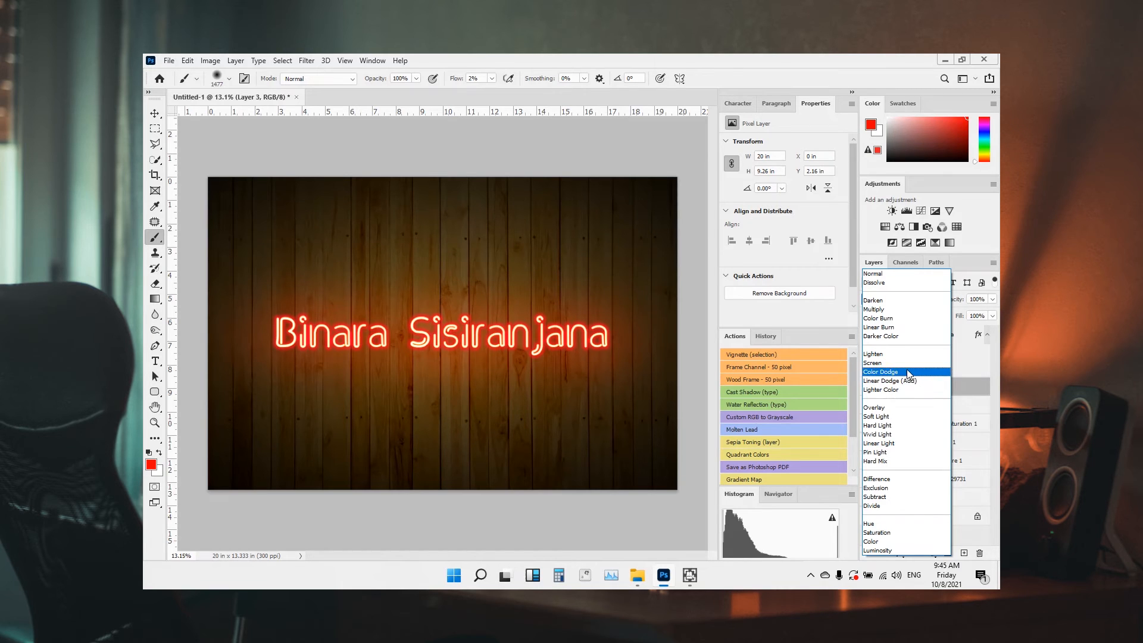
pyautogui.click(905, 363)
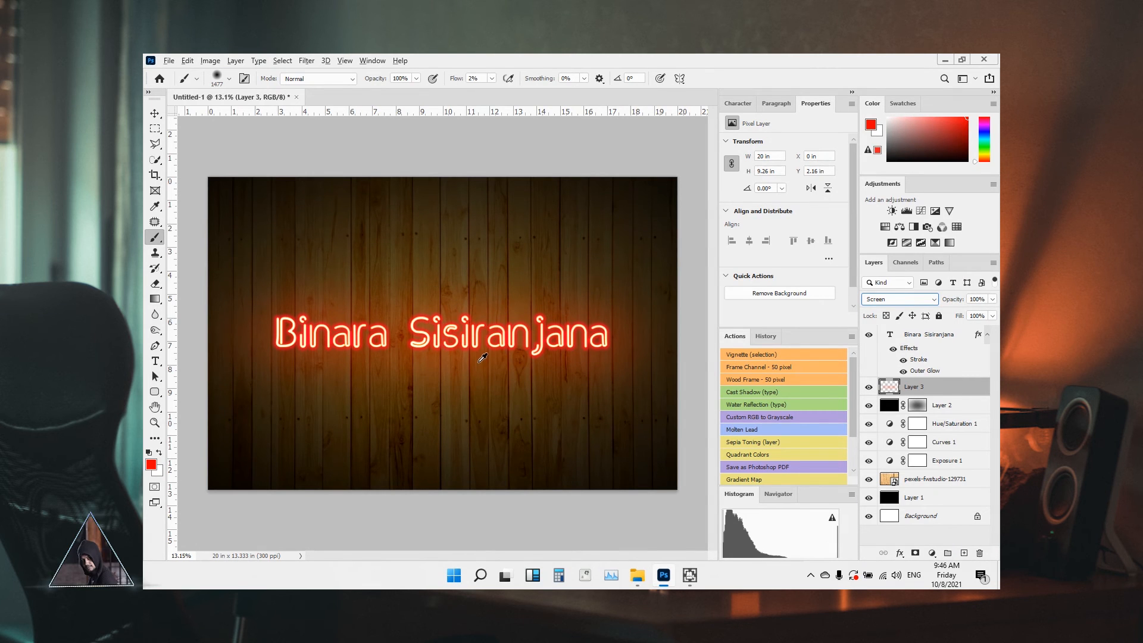
pyautogui.press('v')
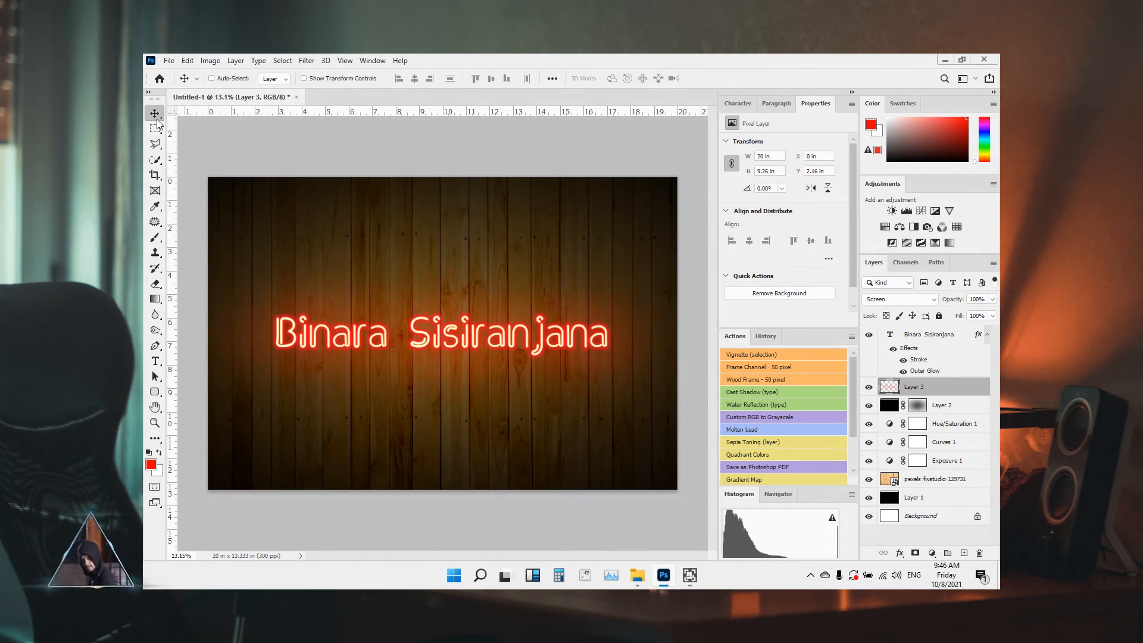
pyautogui.scroll(2, 463, 361)
pyautogui.scroll(-2, 463, 360)
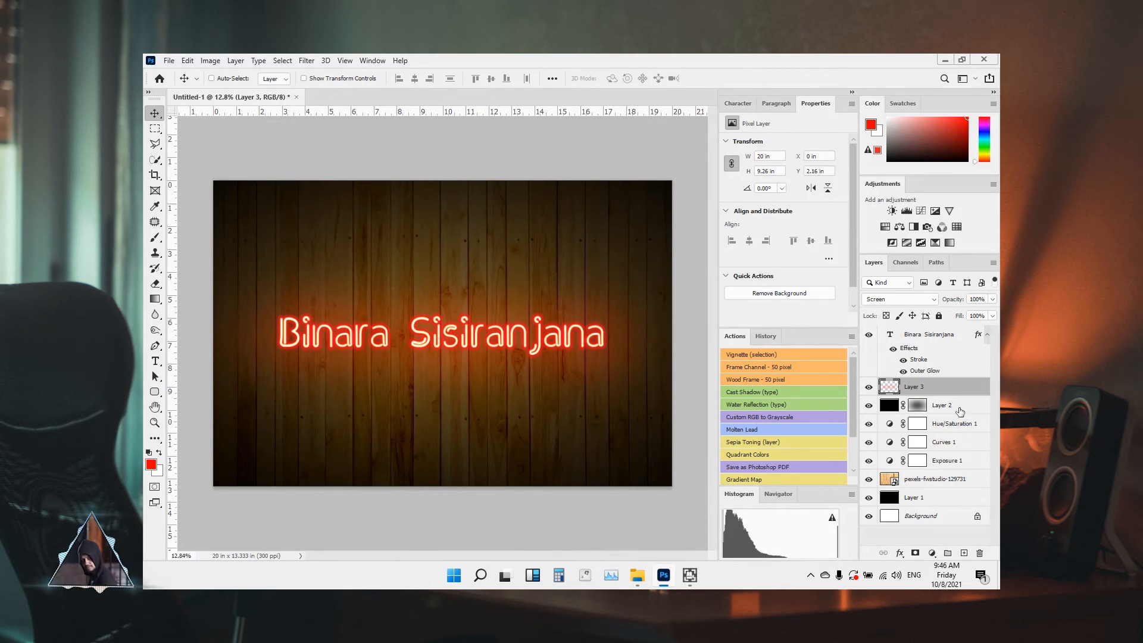
pyautogui.keyDown('ctrl'); pyautogui.click(932, 337); pyautogui.keyUp('ctrl')
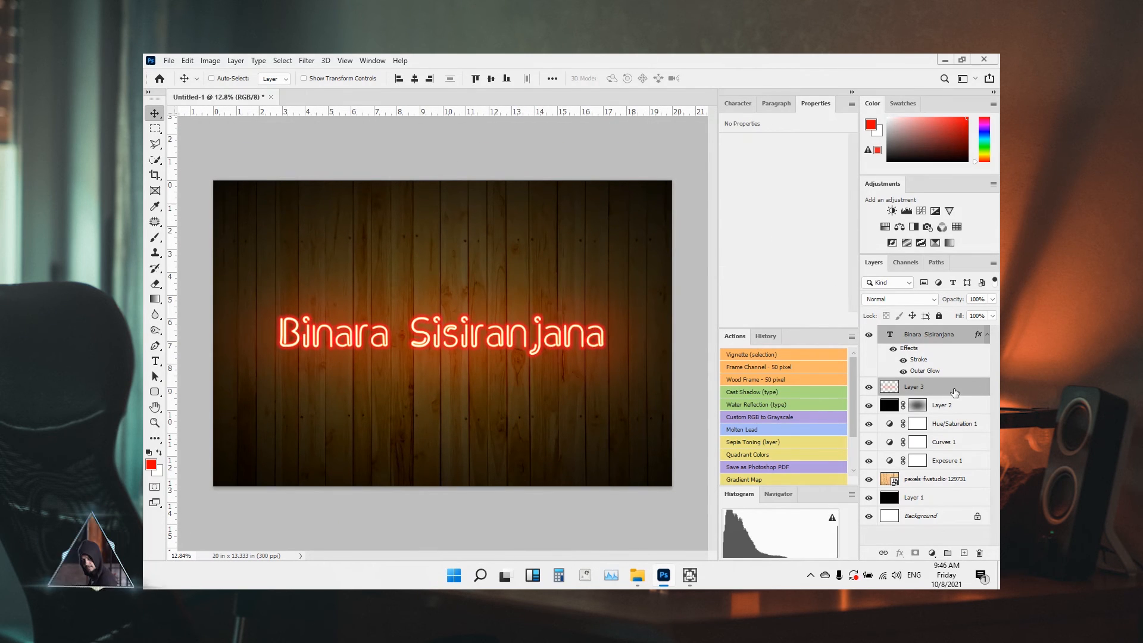
pyautogui.click(949, 553)
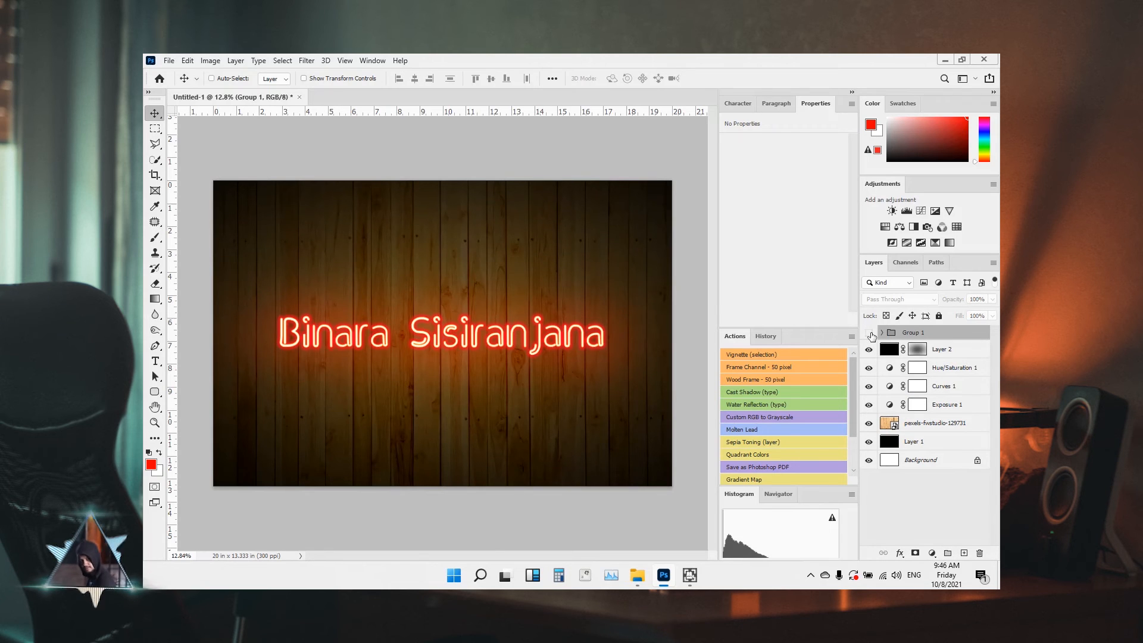
# Hide and reshow Group 1, then the background layers, to check the result
pyautogui.click(869, 333)
pyautogui.click(869, 333)
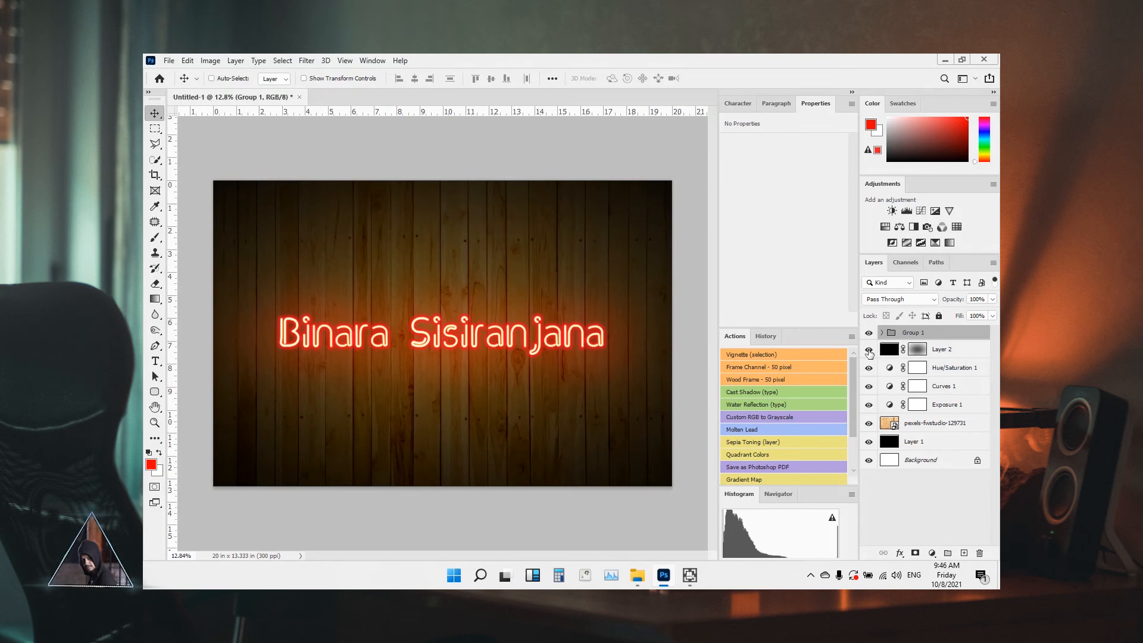
pyautogui.moveTo(869, 353); pyautogui.dragTo(869, 456)
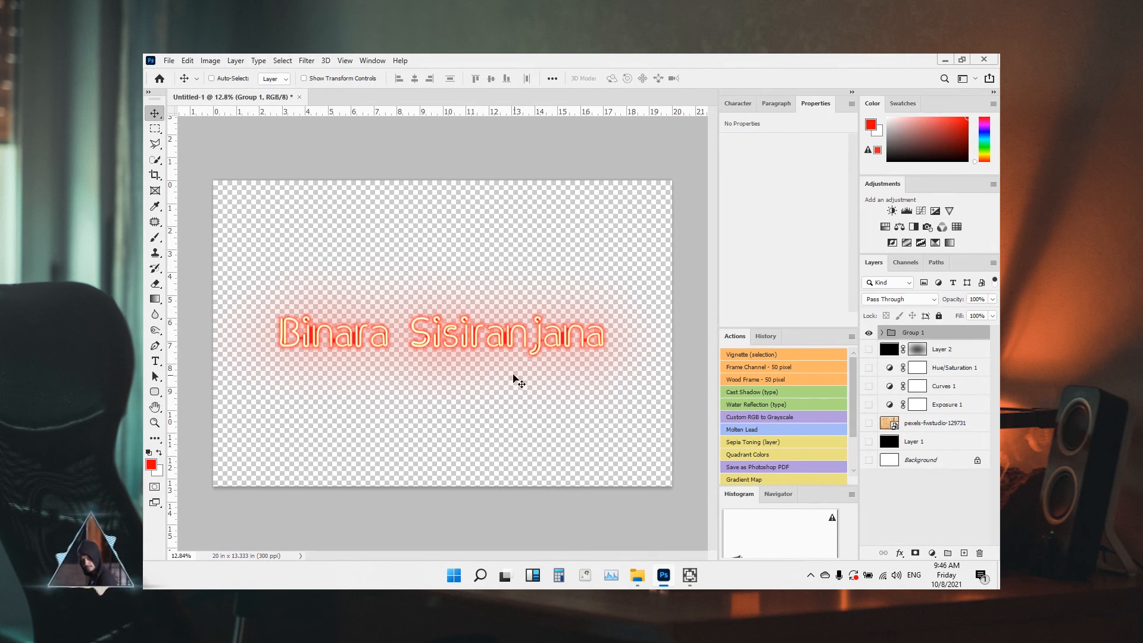
pyautogui.moveTo(871, 354); pyautogui.dragTo(864, 485)
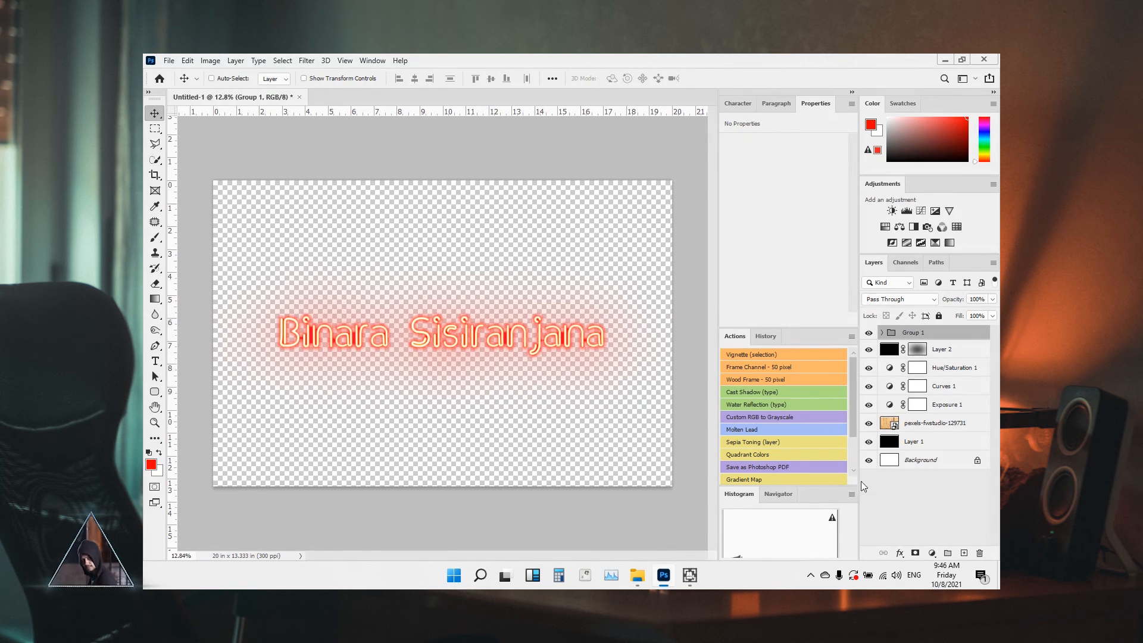